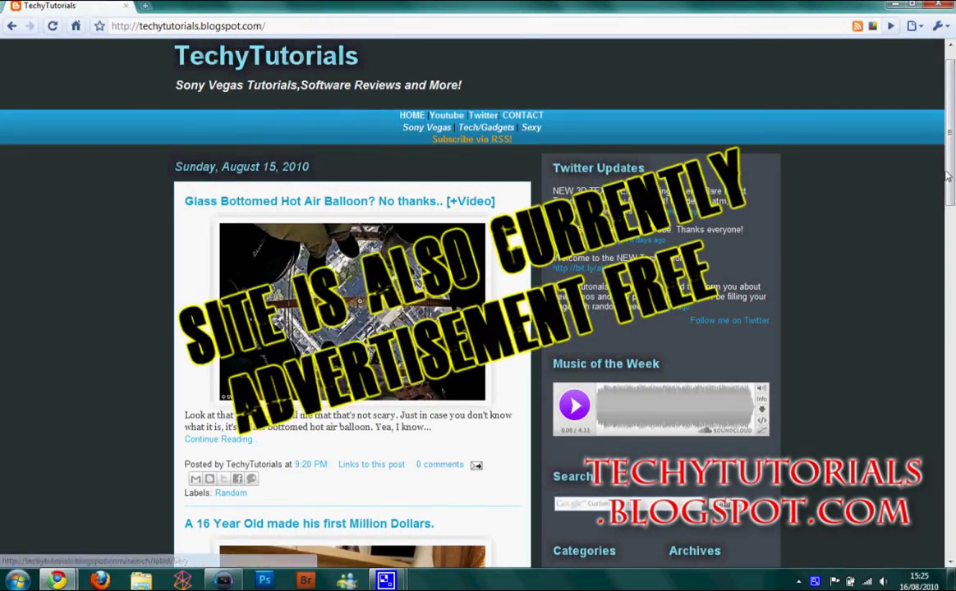
scroll(947, 175, "down", 5)
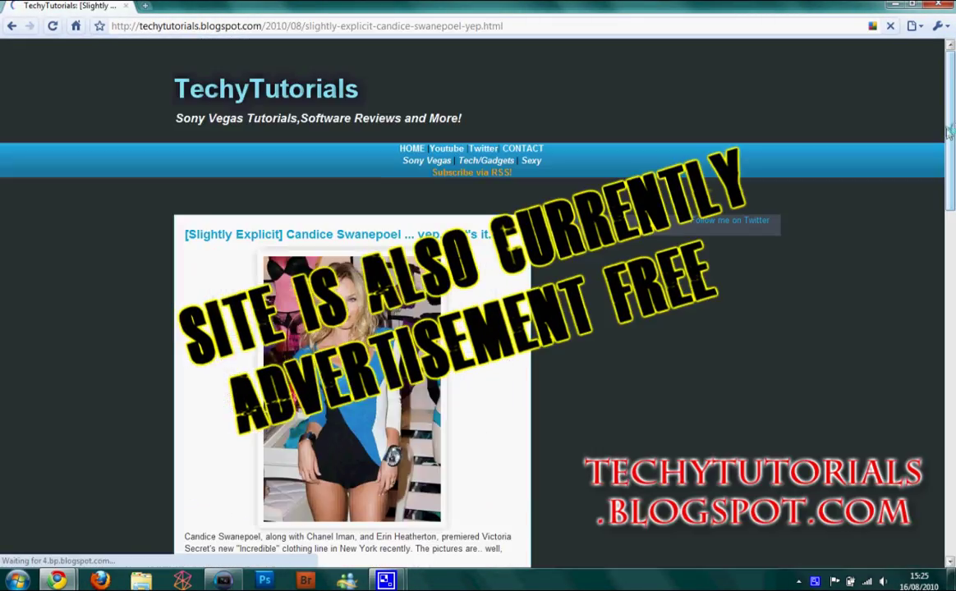
scroll(353, 304, "down", 10)
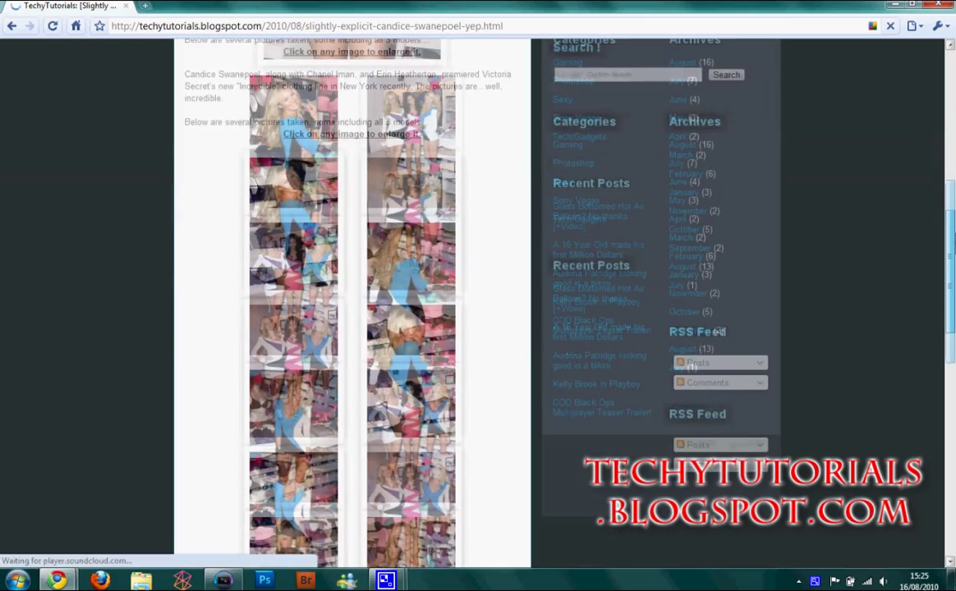
scroll(954, 380, "down", 10)
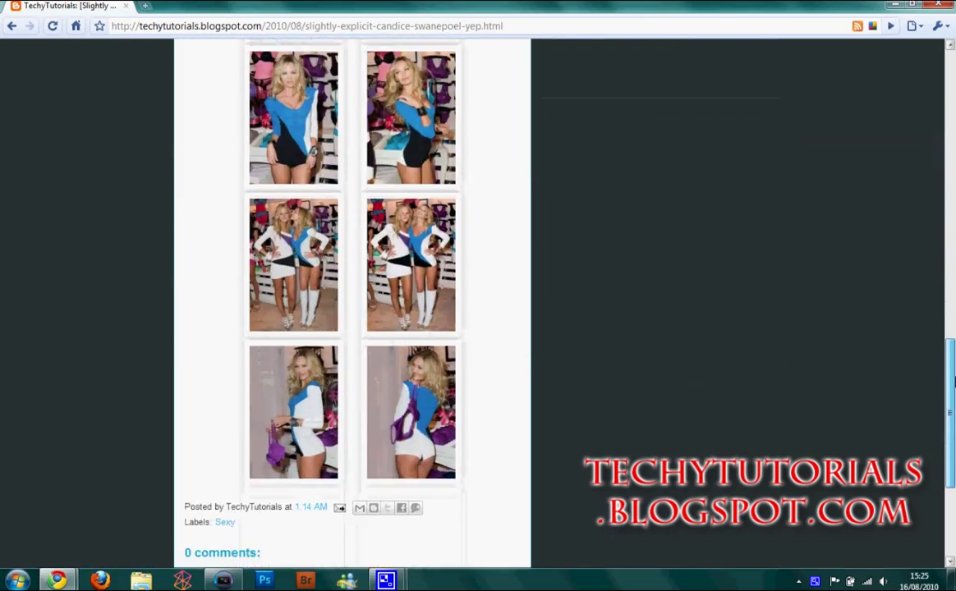
scroll(954, 381, "down", 2)
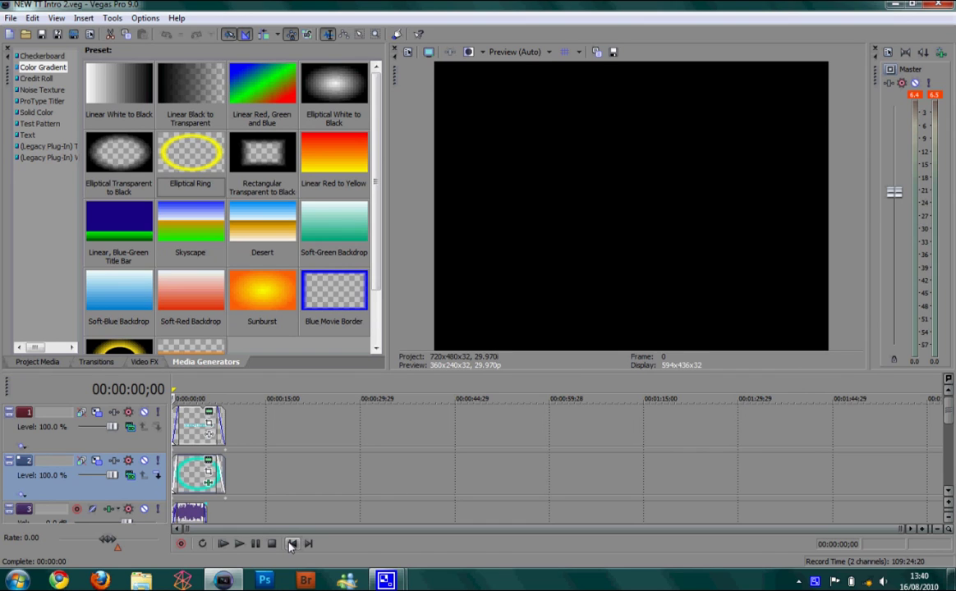
Play back the finished NEW TT Intro 2 project as a reference and stop the playback
left_click(191, 485)
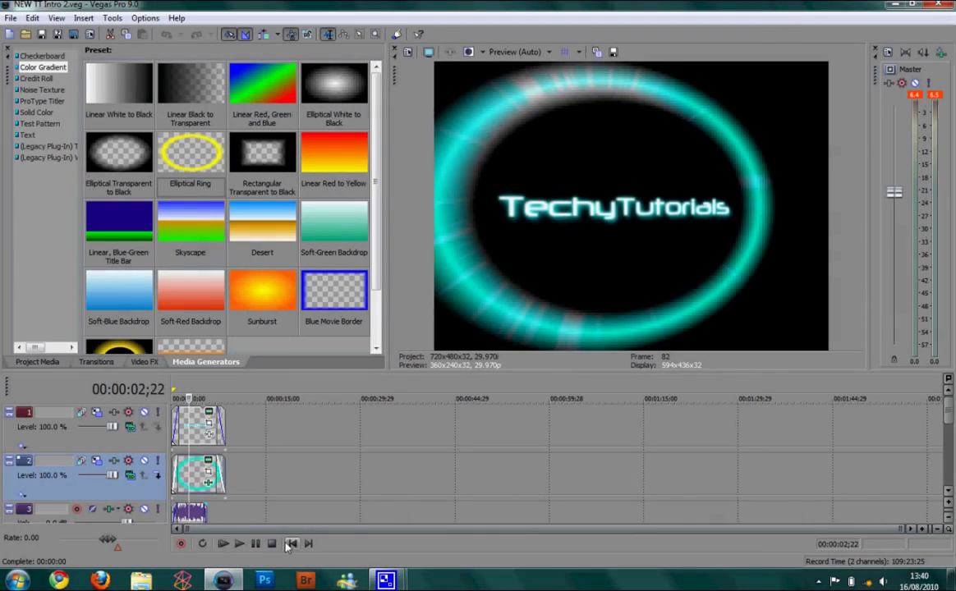
left_click(272, 544)
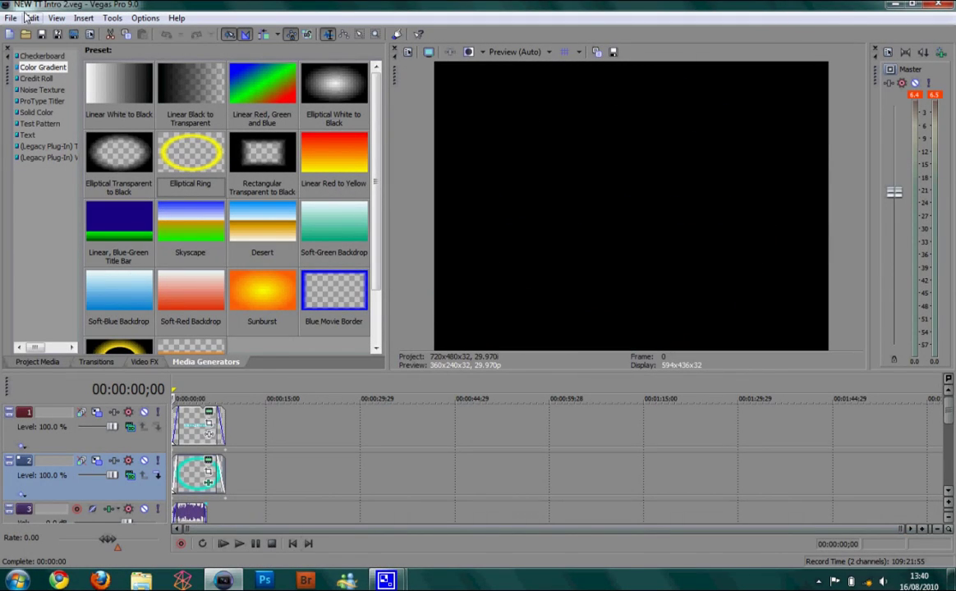
Start a new empty project and insert three video tracks
left_click(9, 33)
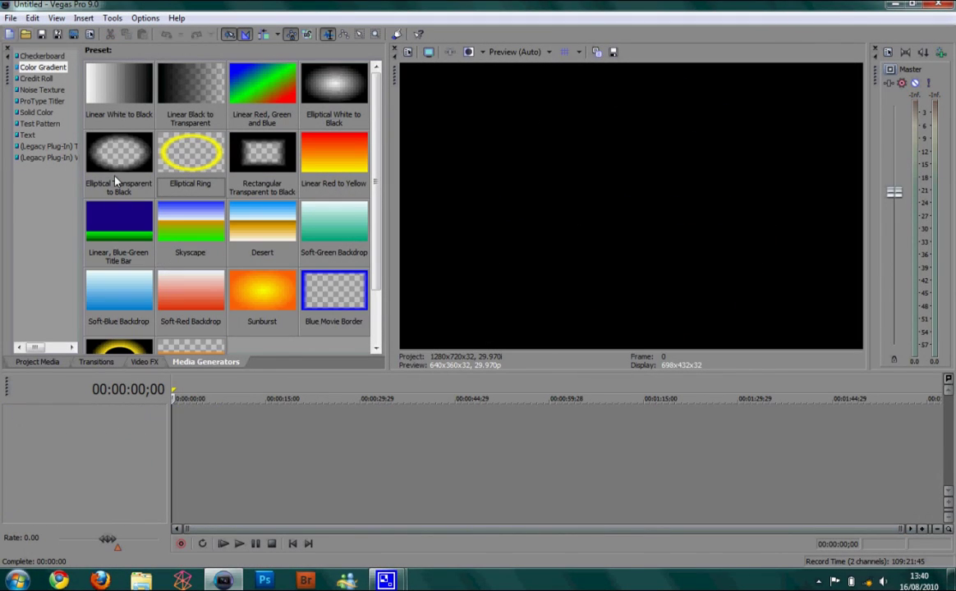
right_click(212, 478)
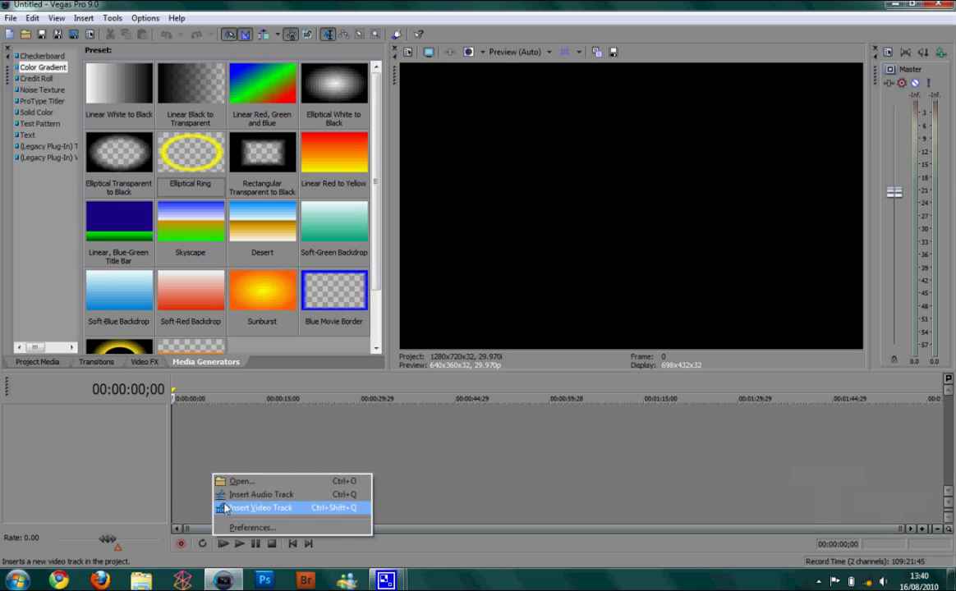
left_click(246, 506)
right_click(229, 492)
left_click(261, 523)
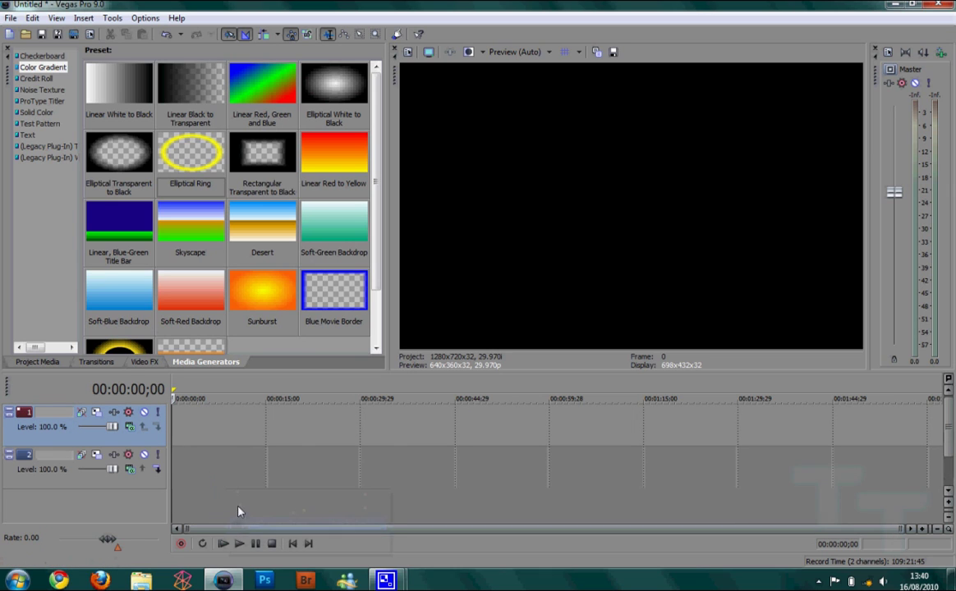
right_click(237, 503)
left_click(262, 537)
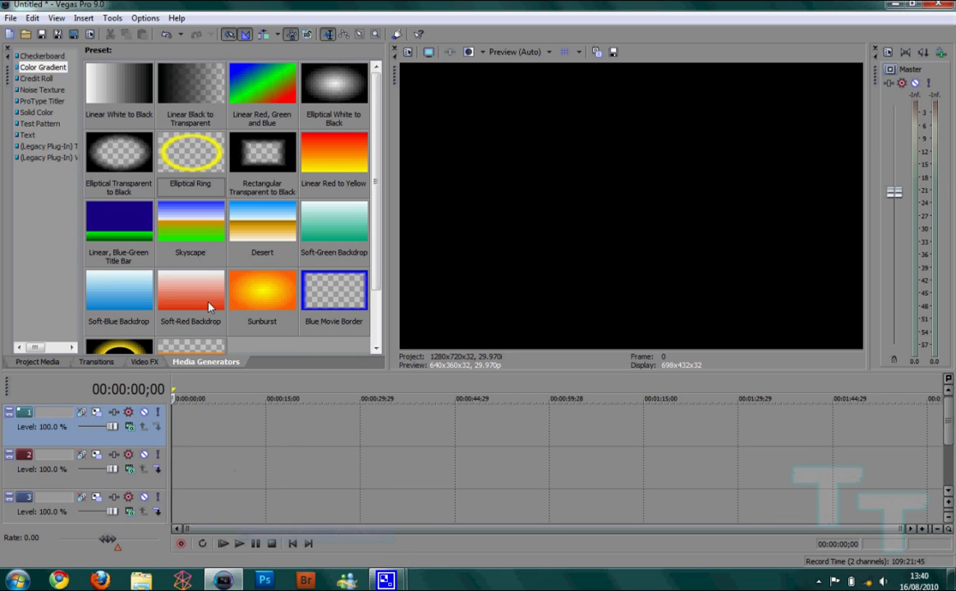
Insert a text media event on the first track with the text "TechyTutorials"
right_click(198, 434)
left_click(234, 406)
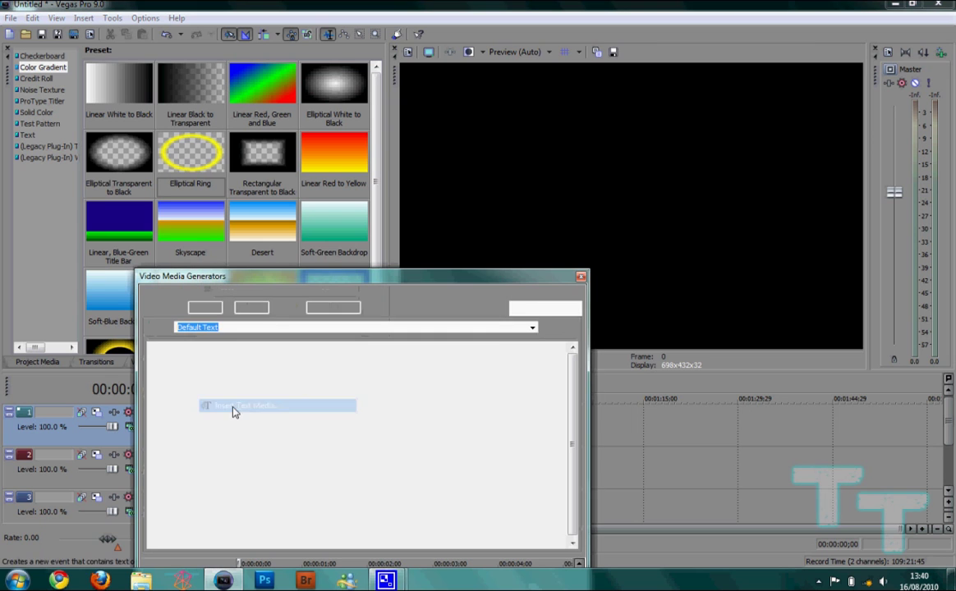
key("ctrl+a")
type("Te")
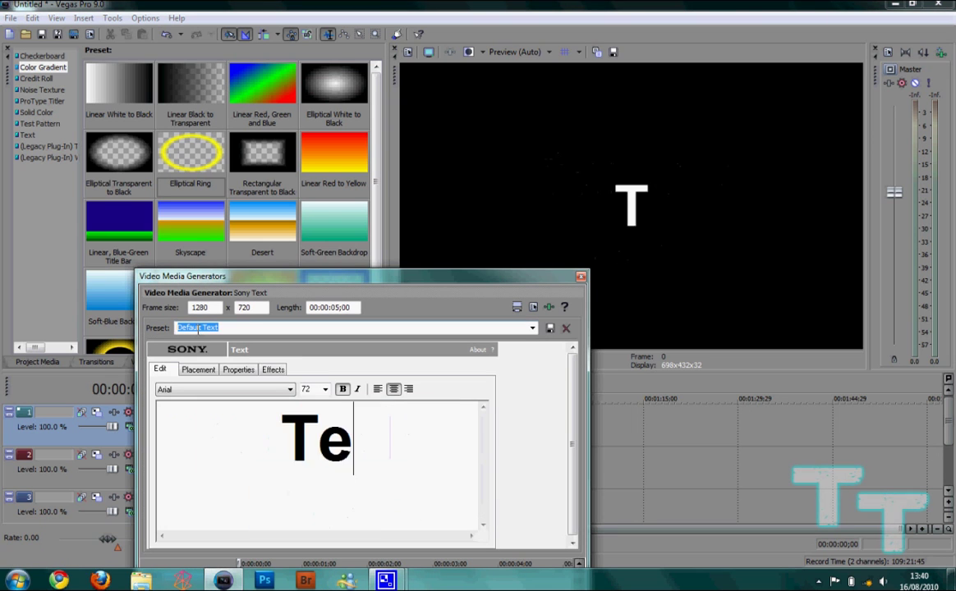
type("chyTutorials")
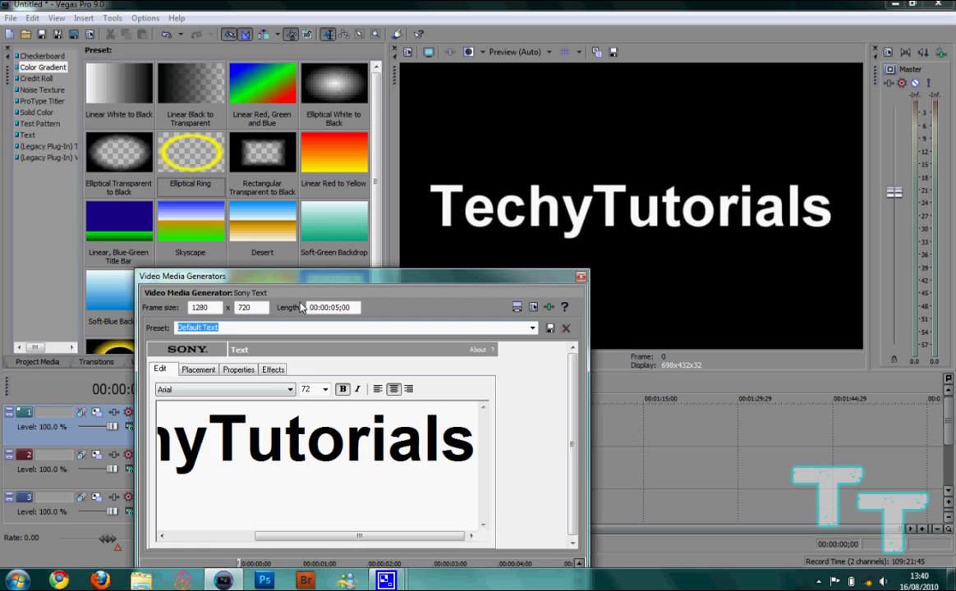
Set the title text to size 36 in the [z] Arista font
left_click(324, 391)
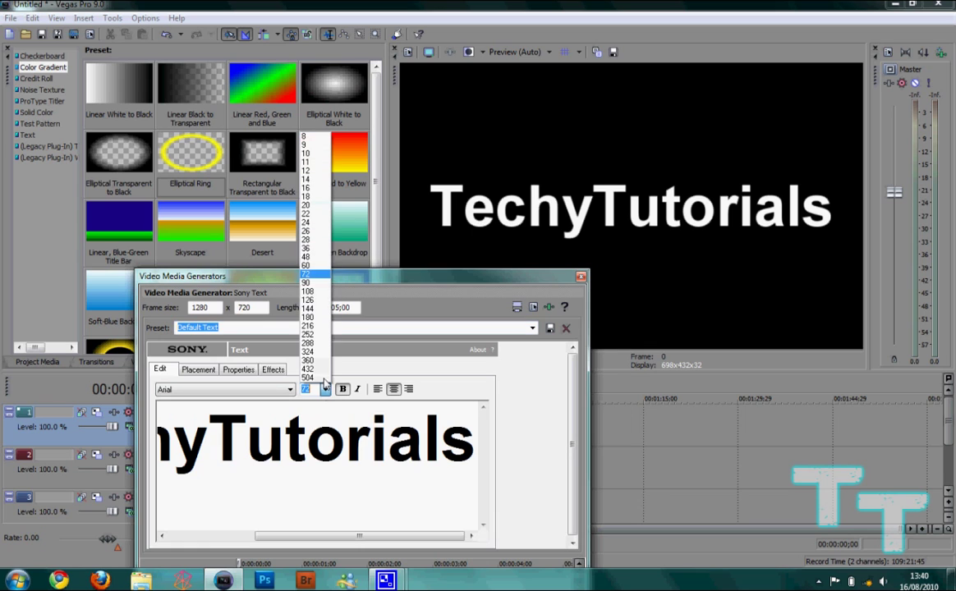
left_click(314, 236)
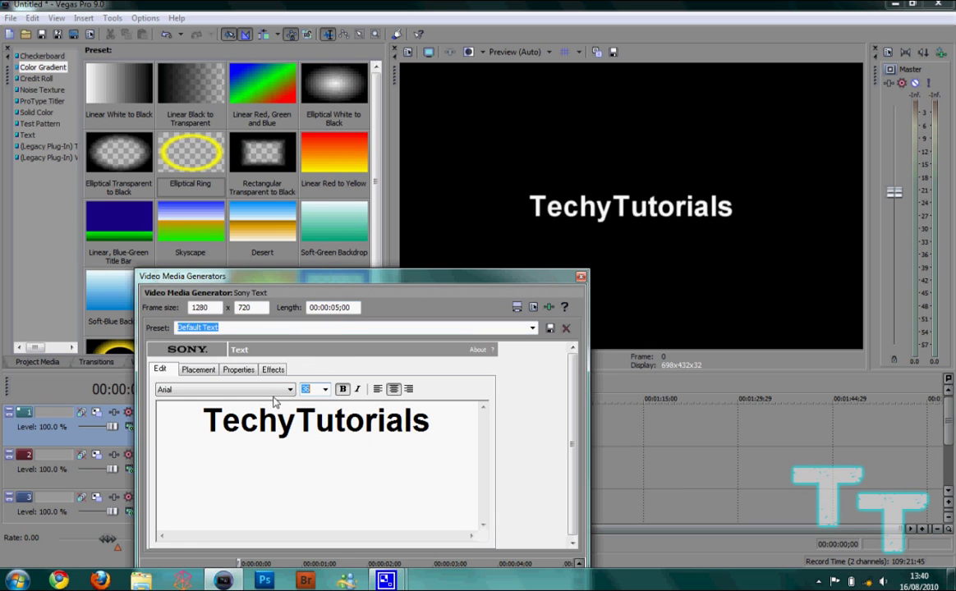
left_click(326, 393)
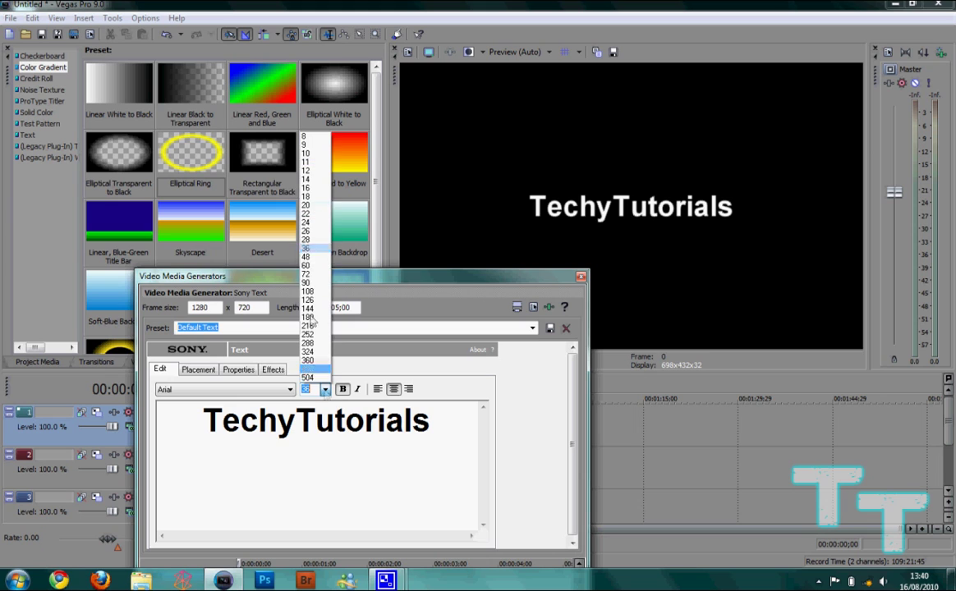
left_click(311, 256)
scroll(308, 225, "up", 1)
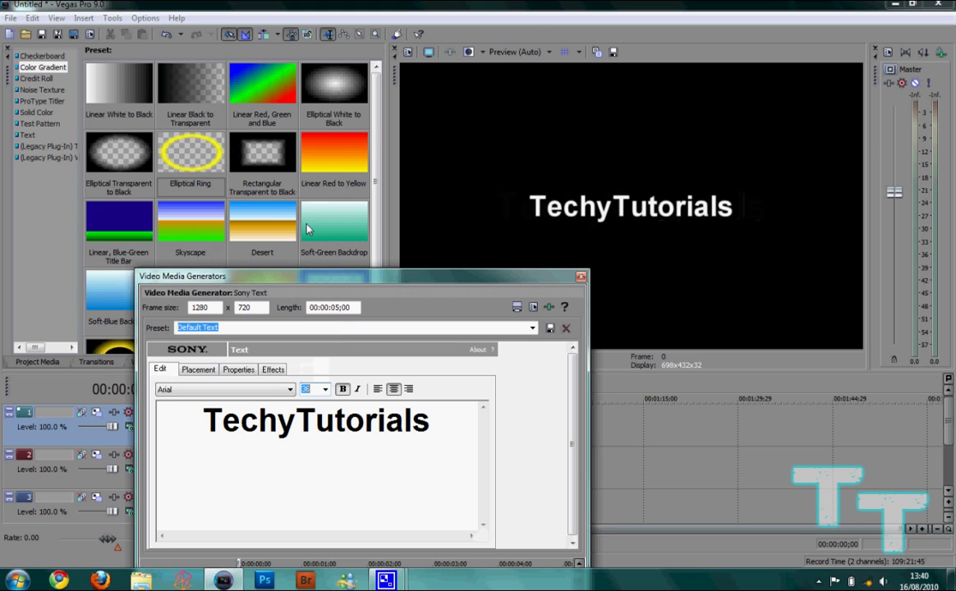
left_click(277, 391)
scroll(287, 389, "down", 10)
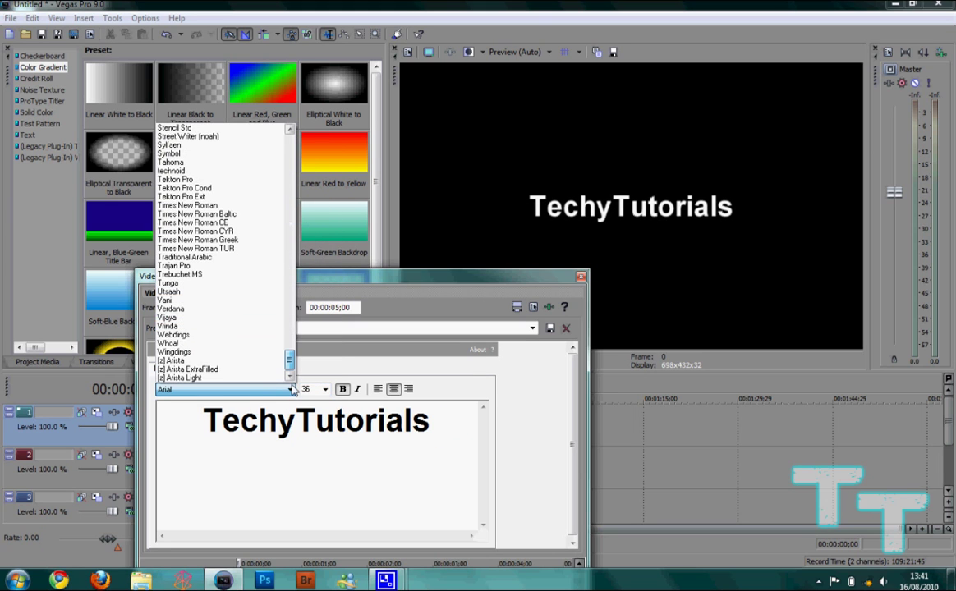
left_click(173, 361)
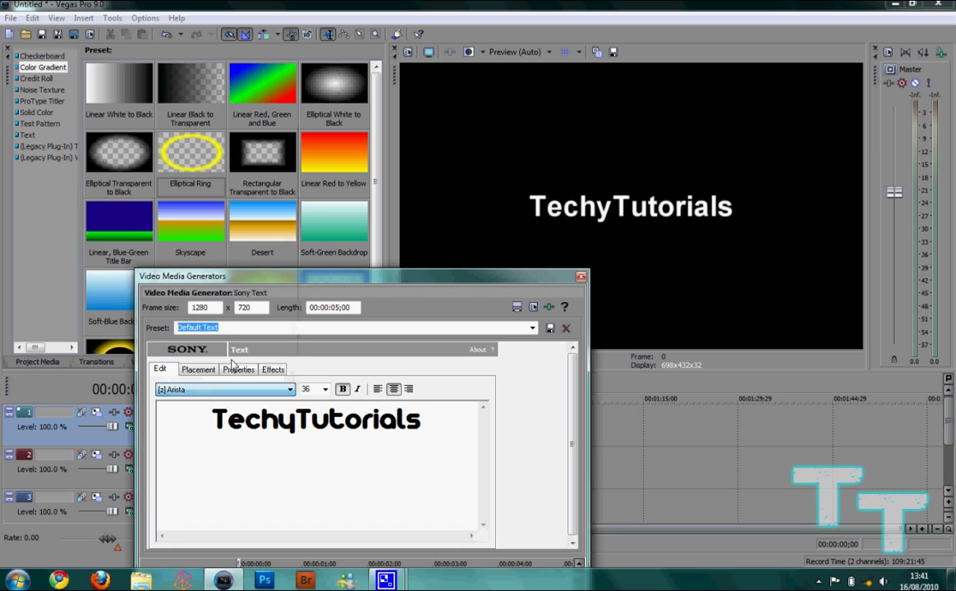
Give the title text a cyan outline (R 30, G 250, B 255) with a feather of 0.245
left_click(273, 370)
left_click(166, 399)
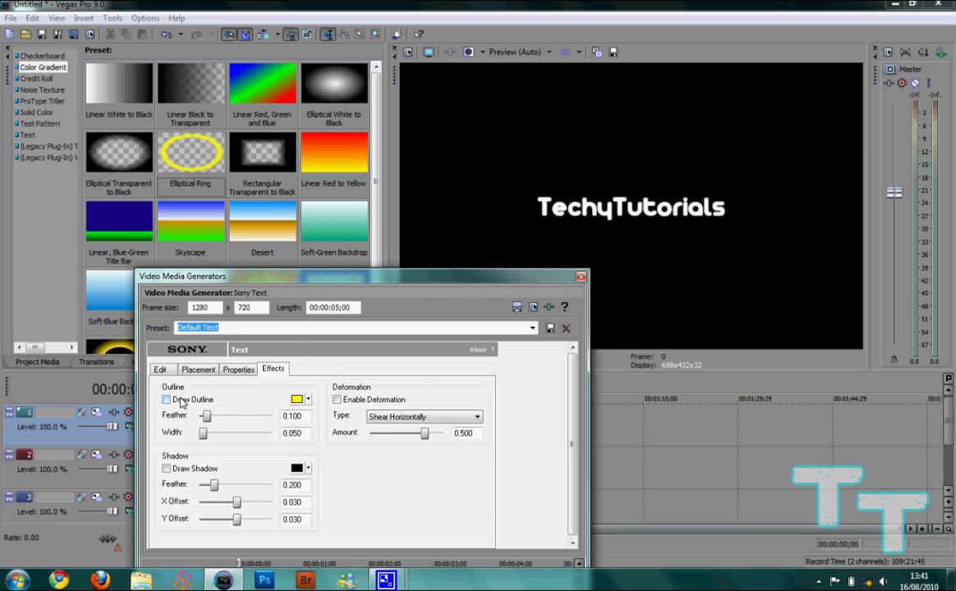
left_click(297, 400)
left_click(369, 458)
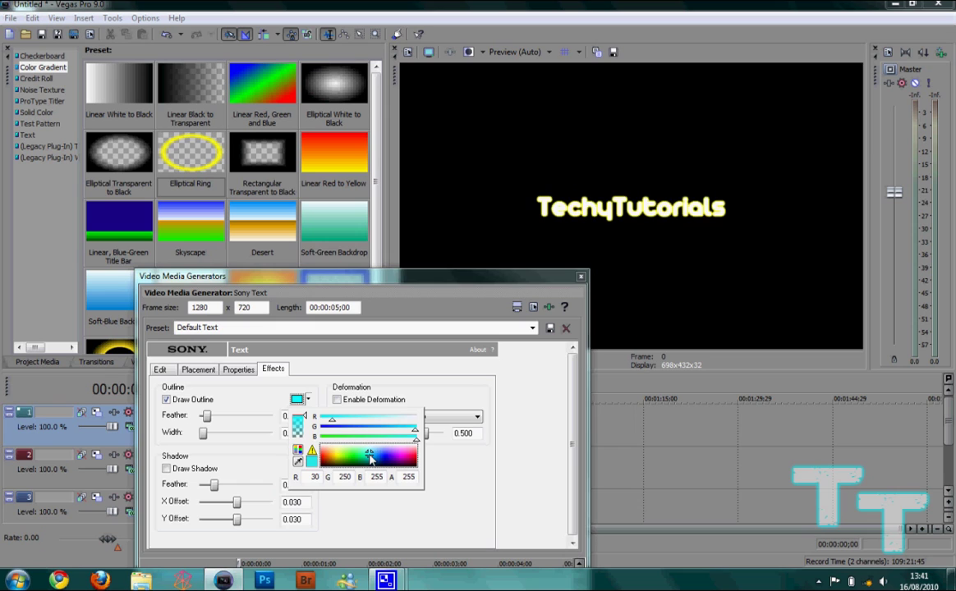
left_click(437, 467)
left_click_drag(206, 415, 216, 416)
Enable a light blue shadow on the title text and finish editing the text media
left_click(166, 468)
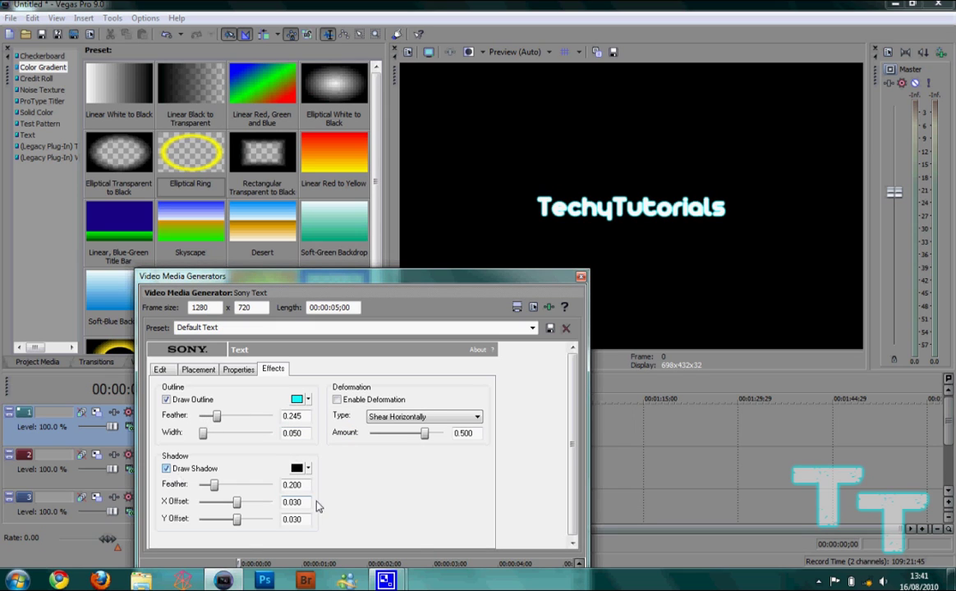
left_click(297, 468)
left_click(372, 524)
left_click(412, 457)
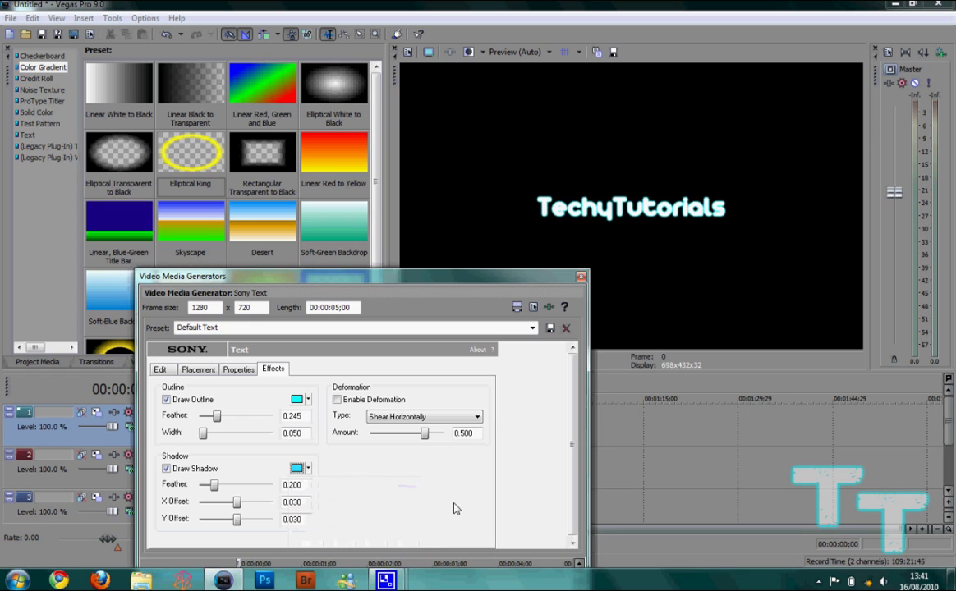
left_click(581, 276)
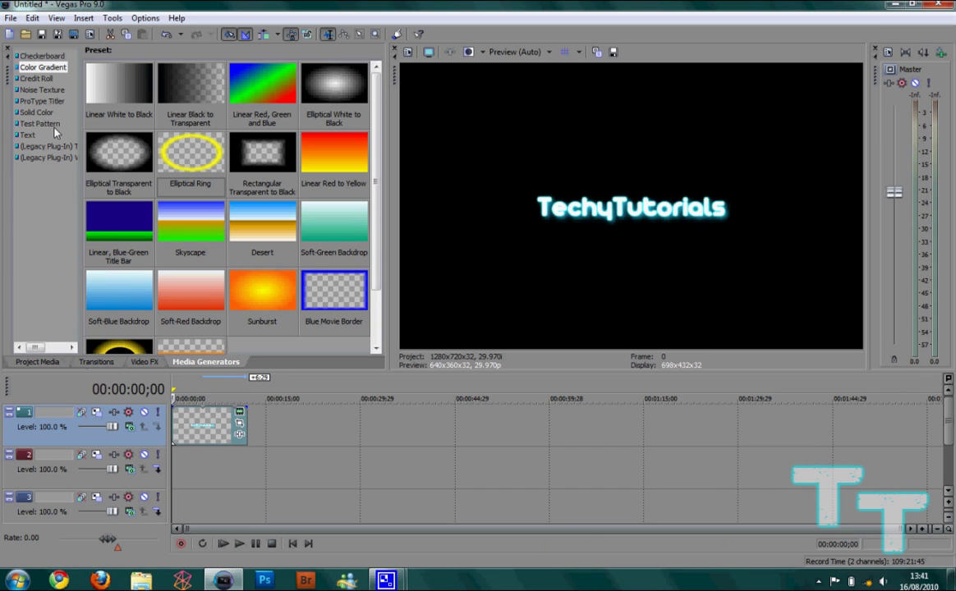
Add a Black solid color event to the third track and extend it to the end of the title event
left_click(38, 111)
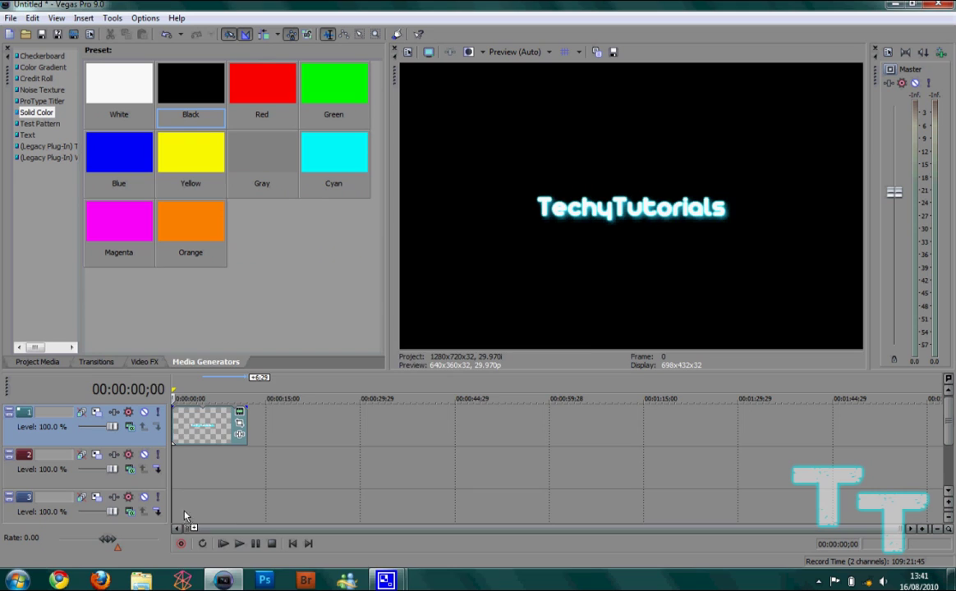
left_click_drag(184, 516, 247, 508)
left_click(580, 278)
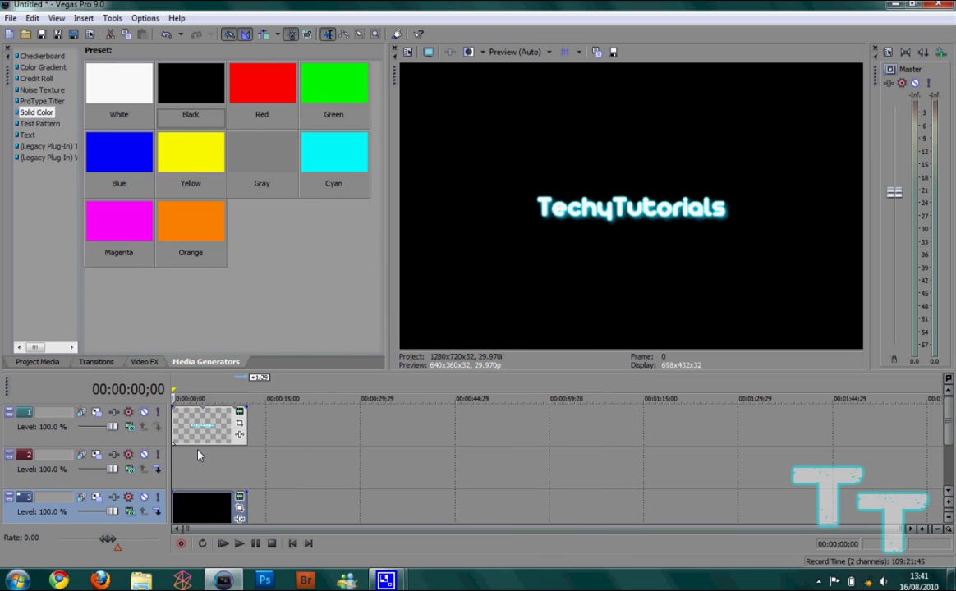
Add an Elliptical Ring color gradient to the second track and recolor its middle control point to turquoise (R 0, G 242, B 215)
left_click(51, 68)
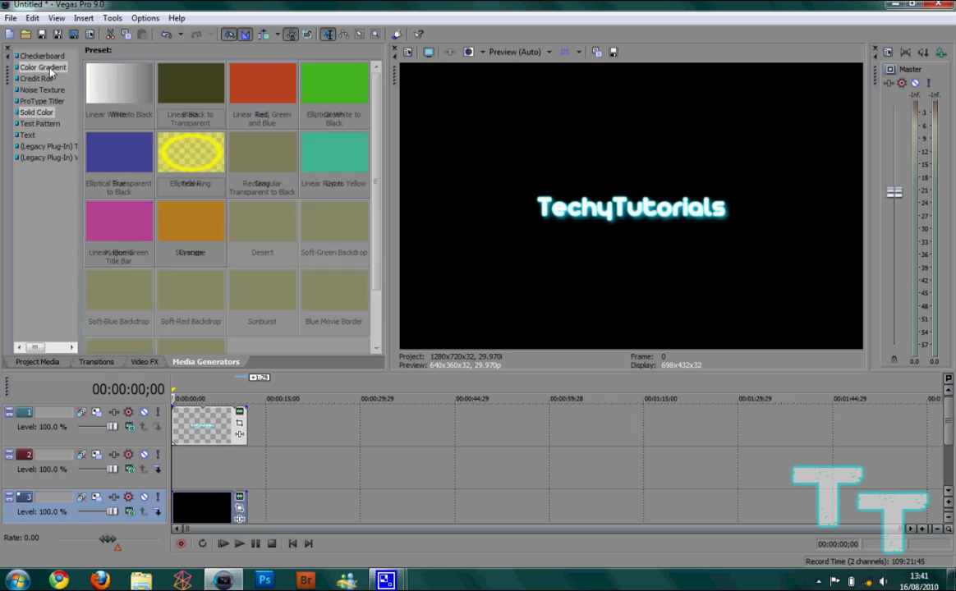
left_click_drag(185, 136, 175, 474)
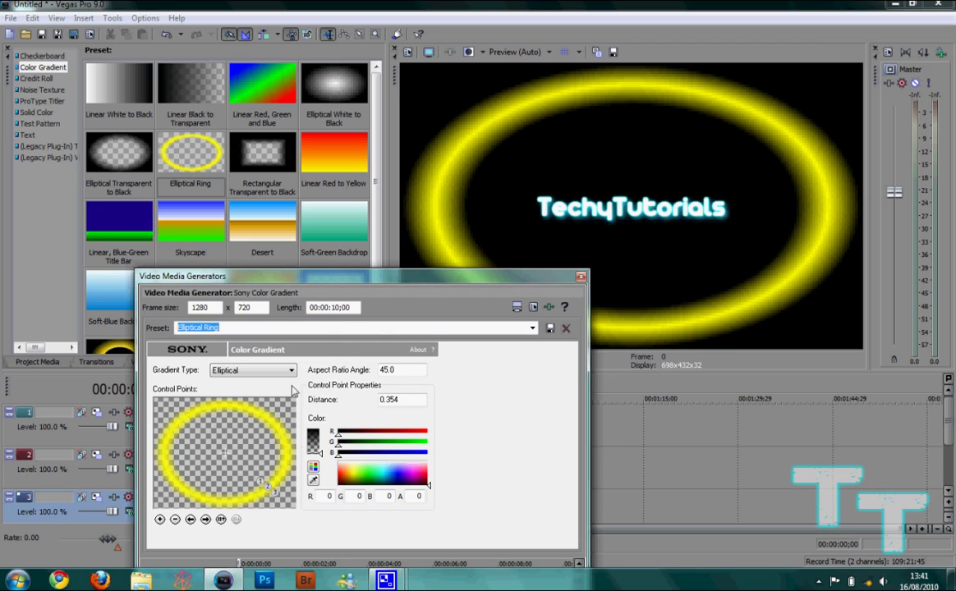
left_click(266, 483)
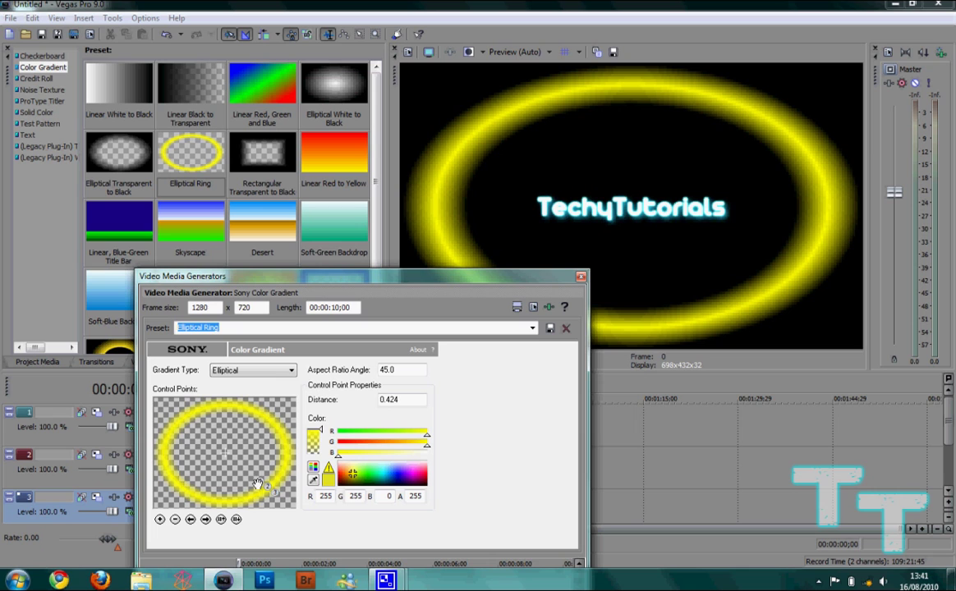
left_click_drag(382, 476, 381, 479)
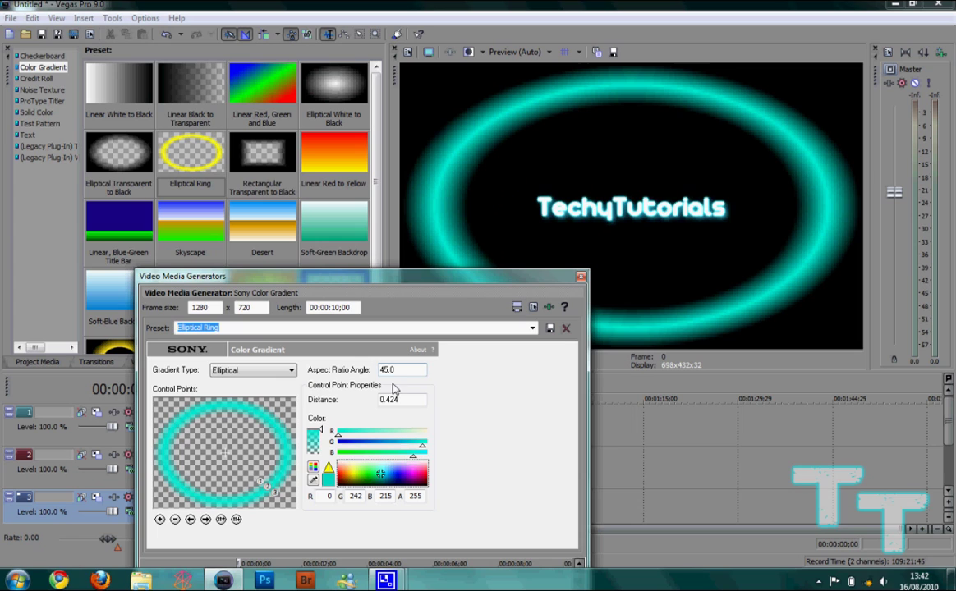
left_click(290, 370)
left_click(291, 371)
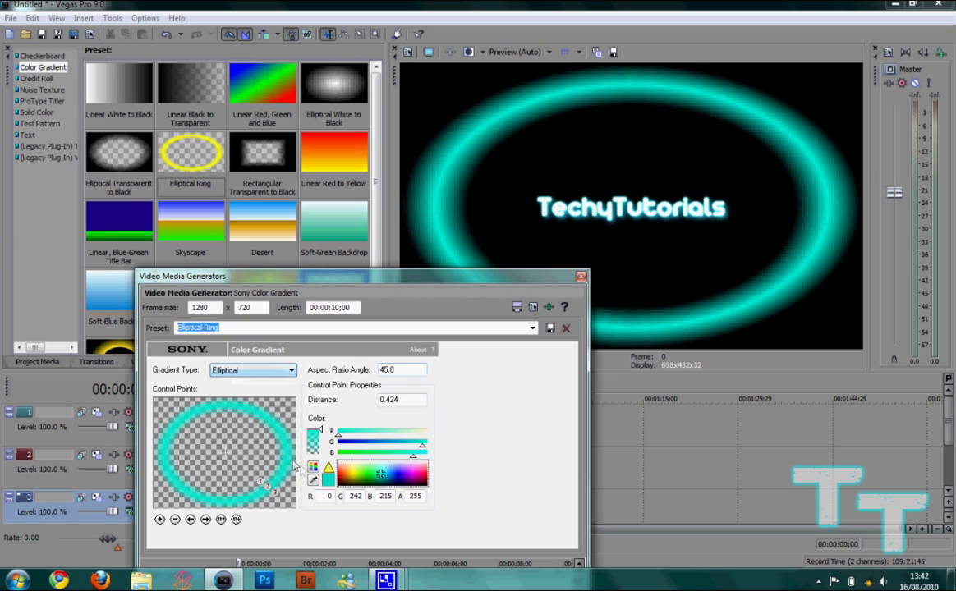
left_click(581, 279)
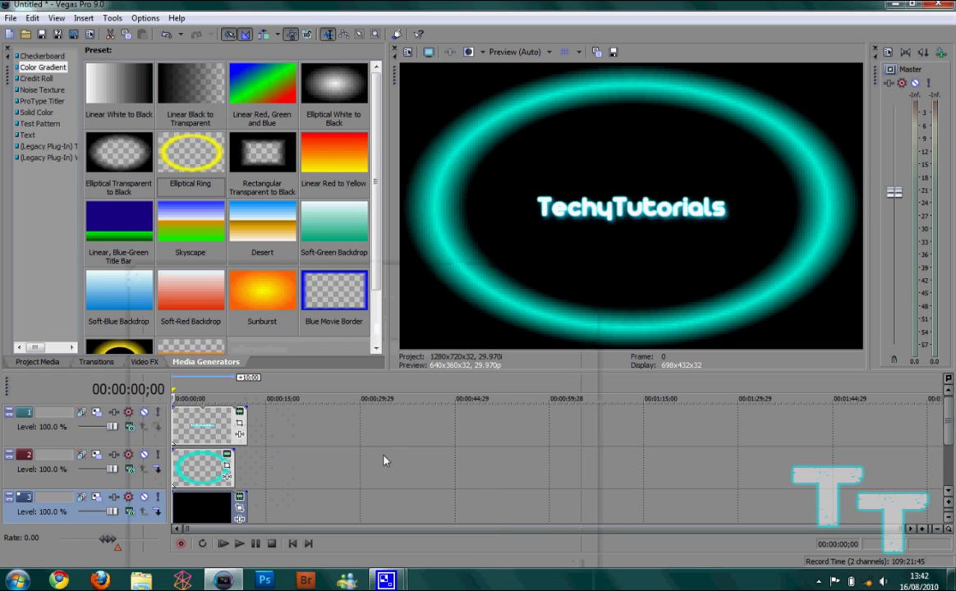
Extend the ring event on the second track to end together with the title and black events
left_click_drag(382, 456, 246, 464)
double_click(212, 429)
left_click_drag(245, 390, 143, 385)
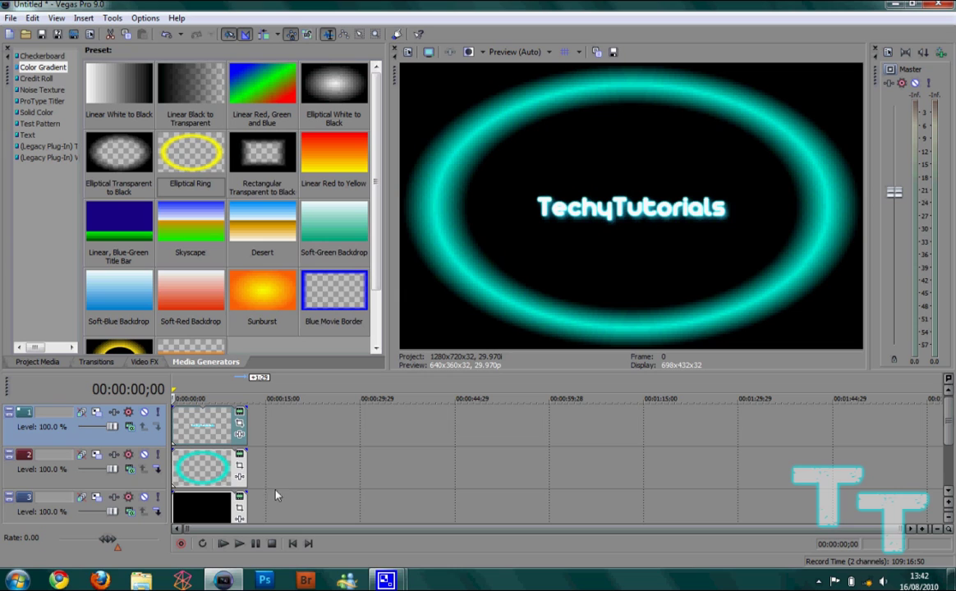
Play the composition from the start as a preview, pause it and return to the beginning
left_click(238, 544)
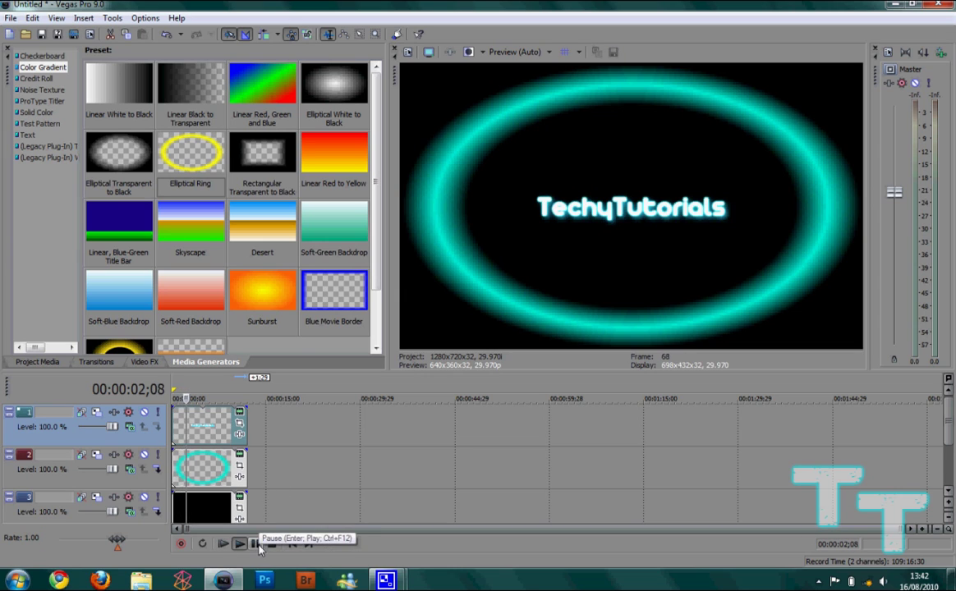
left_click(256, 544)
left_click(292, 545)
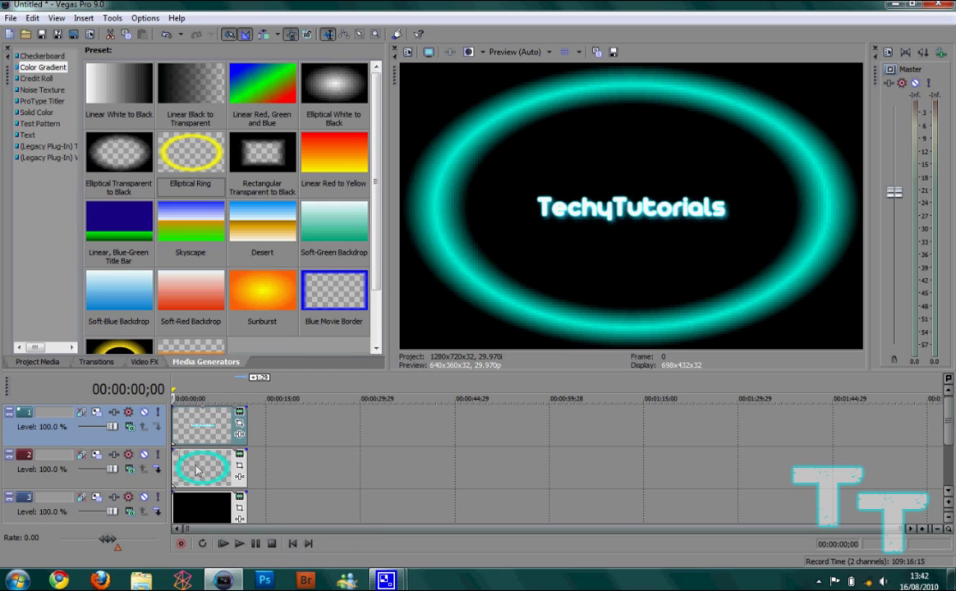
Set the compositing mode of the title track and the ring track to 3D Source Alpha
left_click(130, 428)
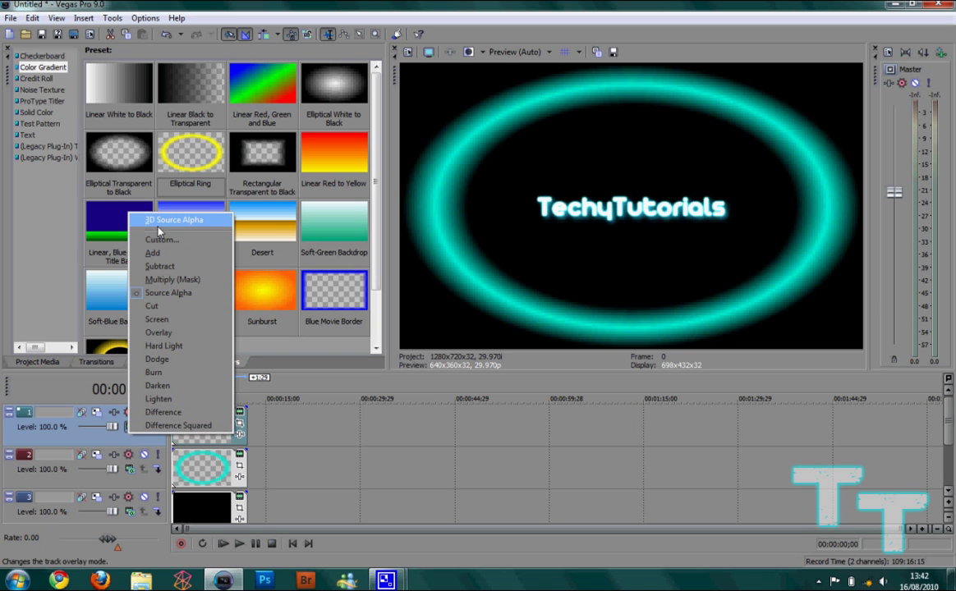
left_click(158, 221)
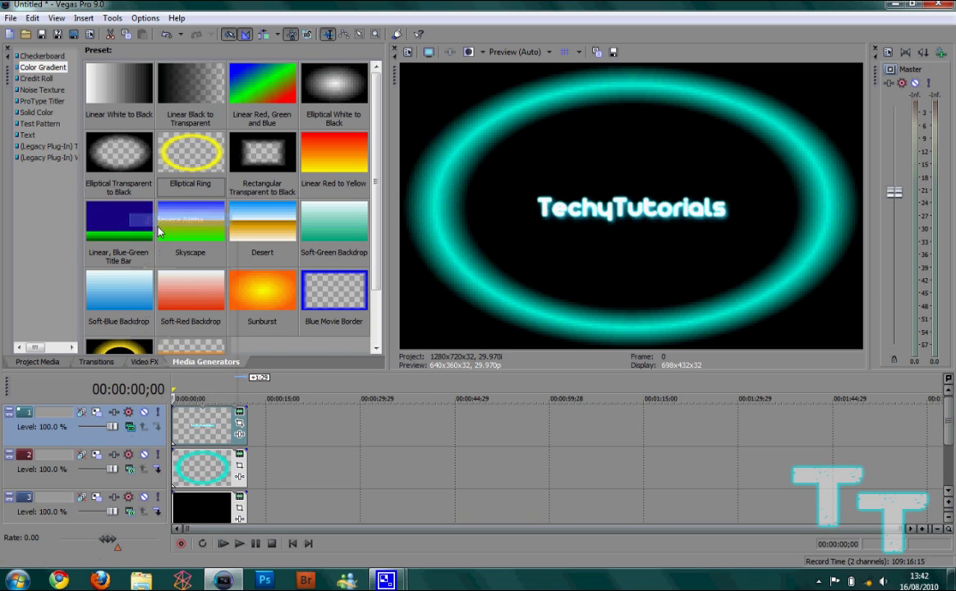
left_click(131, 472)
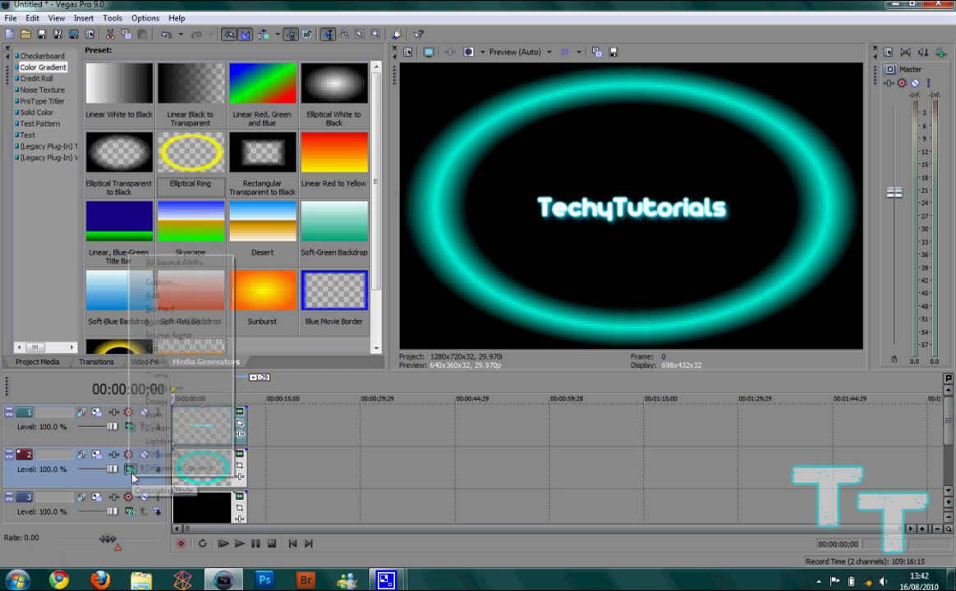
left_click(170, 263)
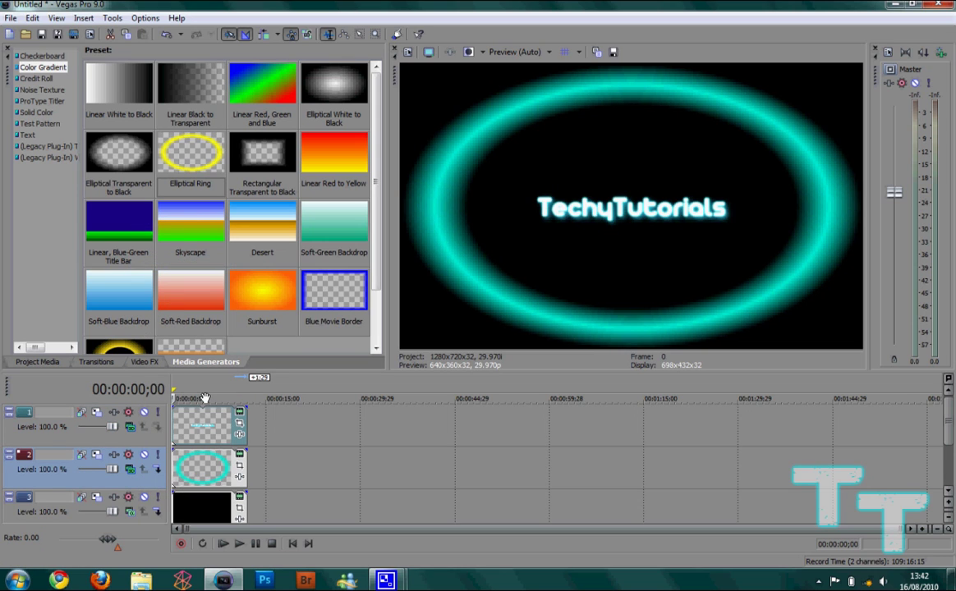
In the title track's Track Motion, set the Y rotation to 65 at the start of the timeline
left_click(100, 419)
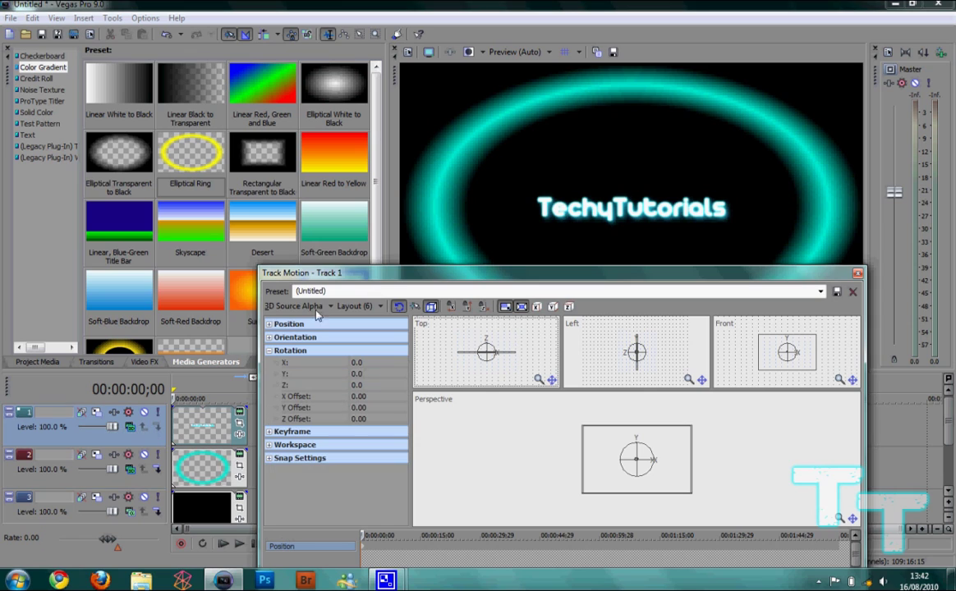
left_click(269, 325)
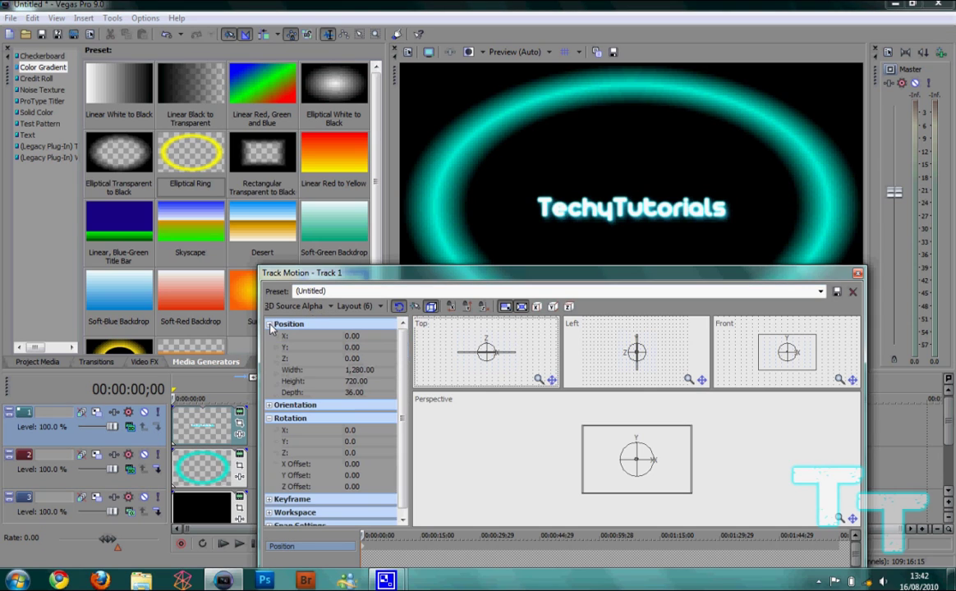
left_click(269, 324)
left_click(269, 338)
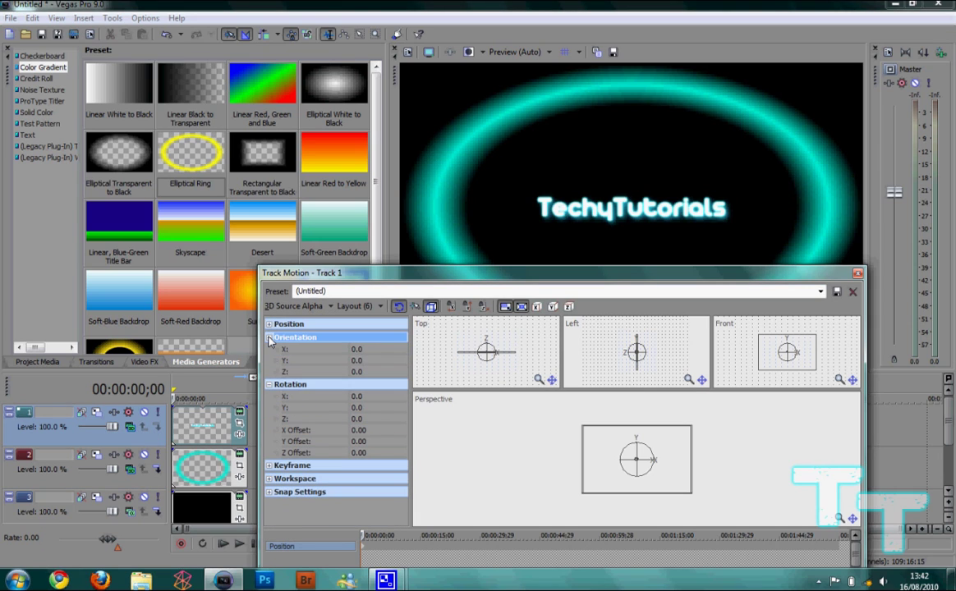
left_click(269, 338)
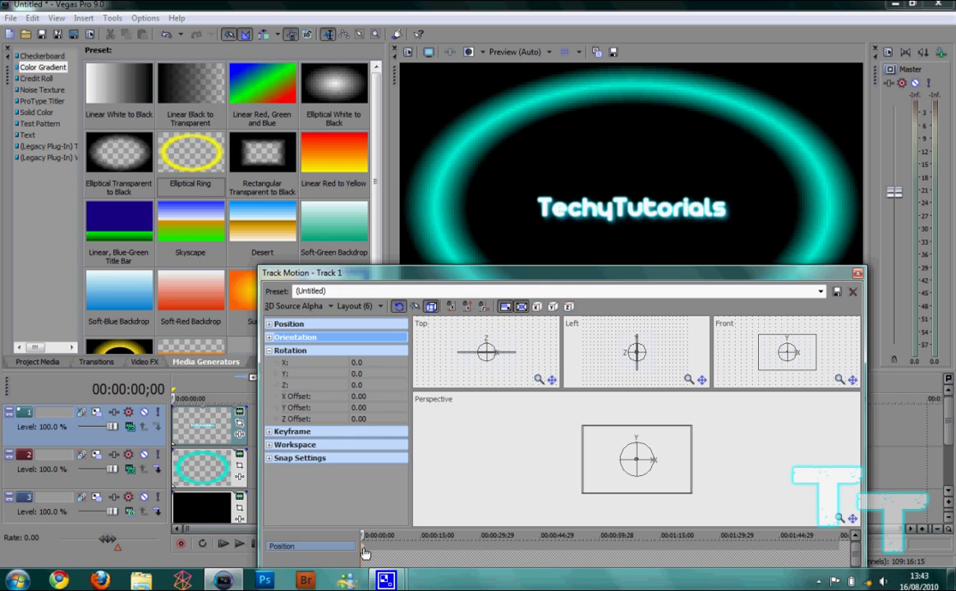
left_click_drag(397, 277, 377, 219)
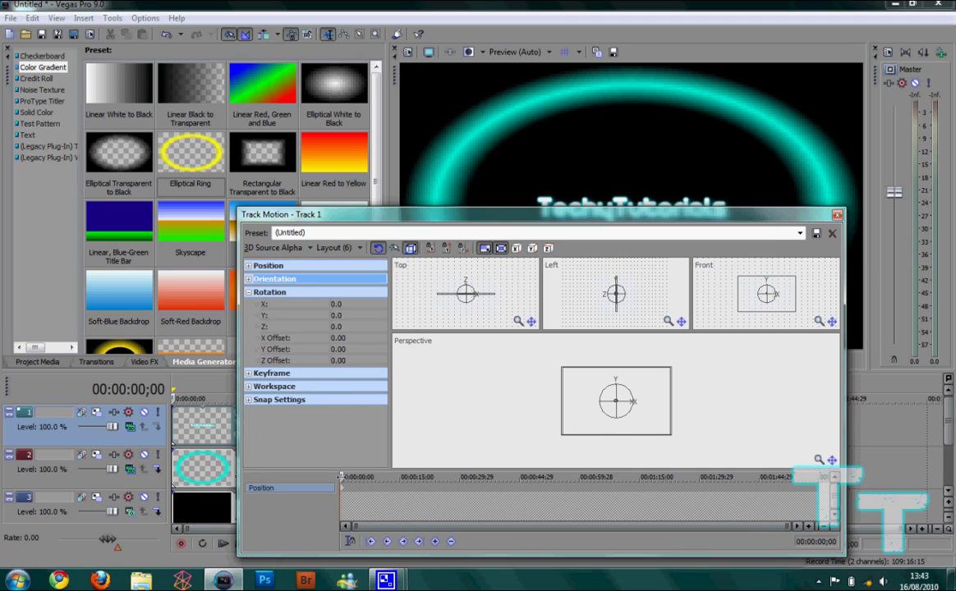
left_click(341, 478)
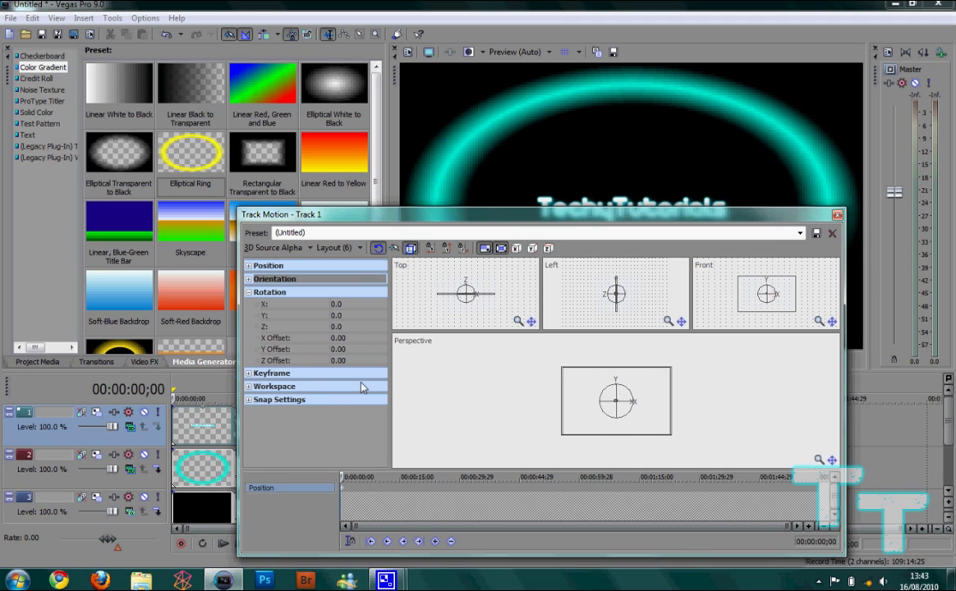
left_click(336, 316)
type("6")
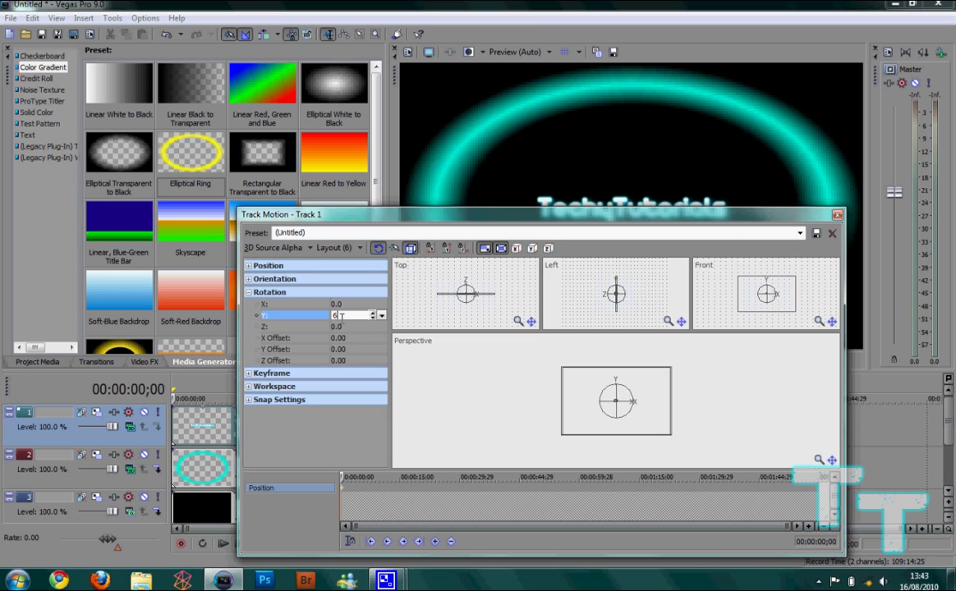
type("5")
key("Return")
left_click_drag(508, 224, 506, 320)
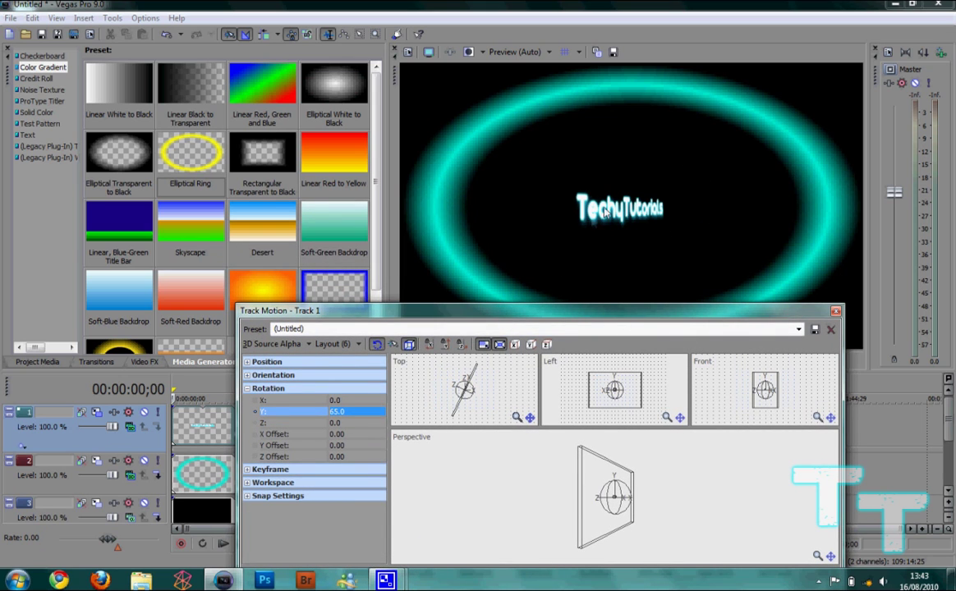
Set the title track's Y rotation to -65 at 00:00:11;19 near the event's end, and finish its track motion
left_click_drag(558, 313, 602, 148)
left_click(387, 408)
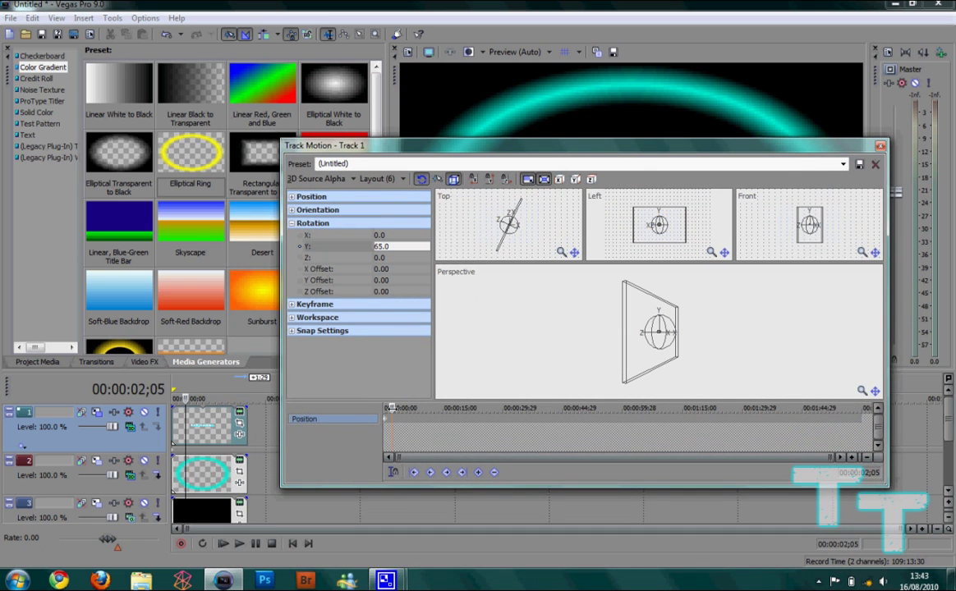
left_click_drag(391, 409, 411, 408)
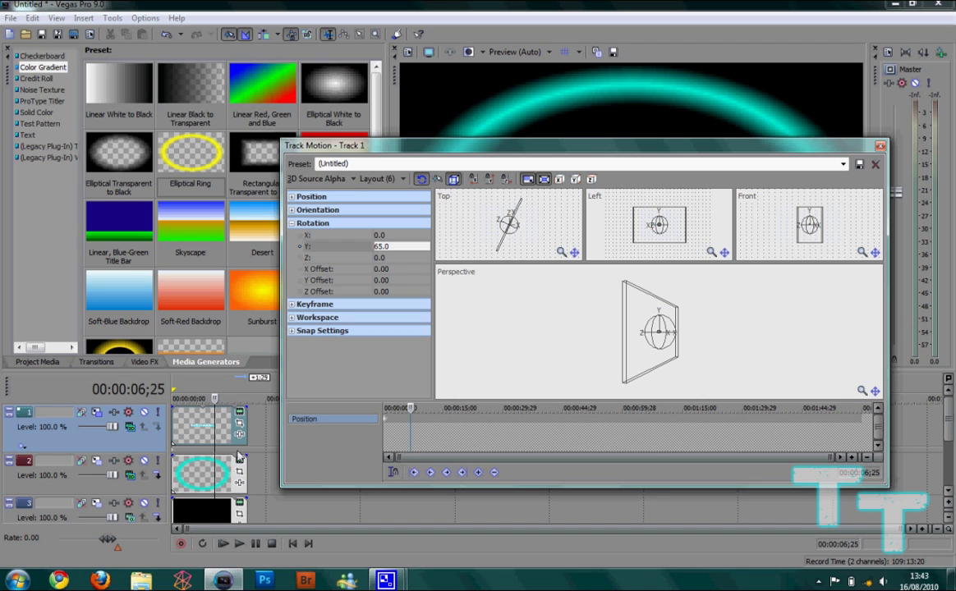
left_click_drag(412, 408, 430, 408)
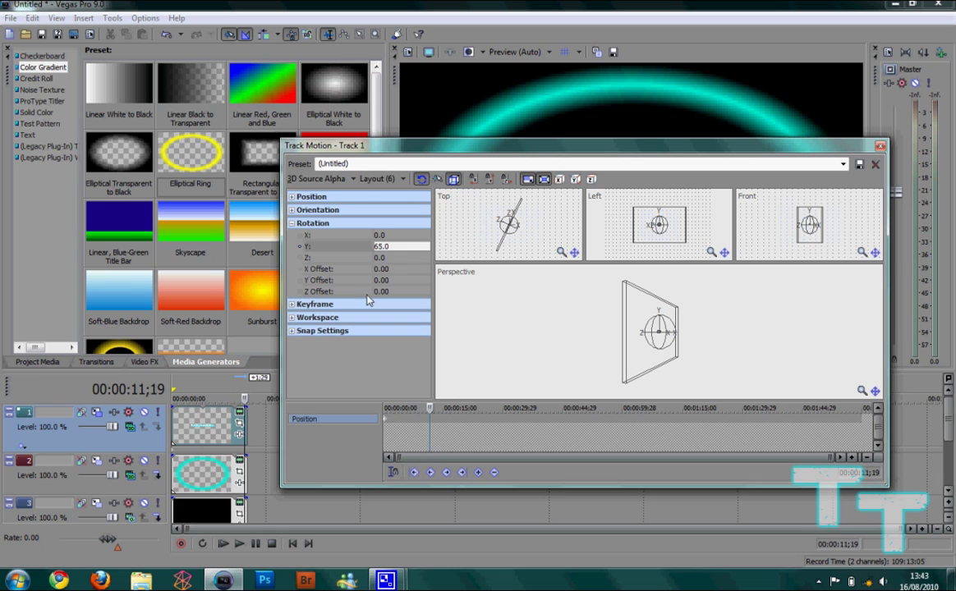
left_click(394, 247)
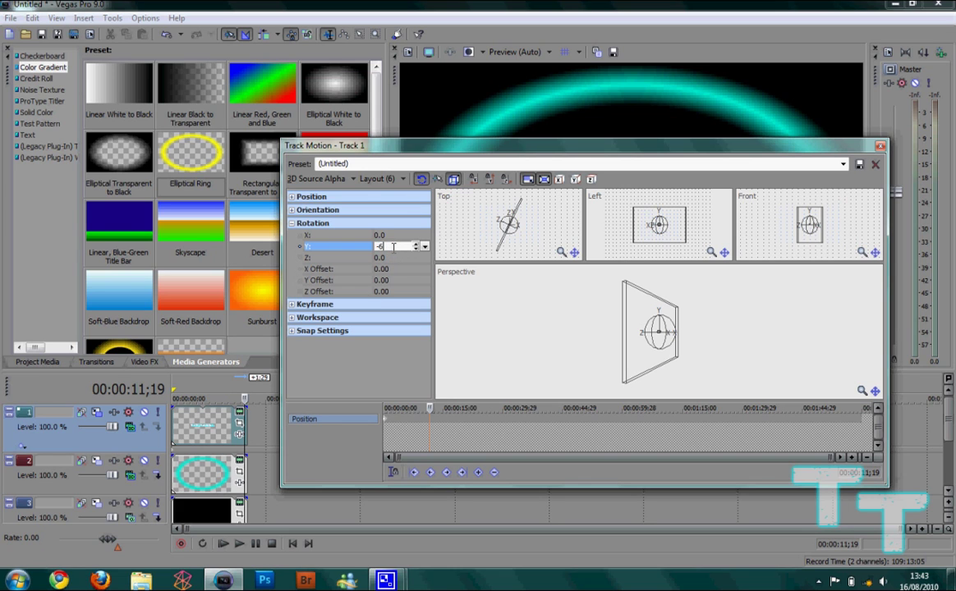
key("Return")
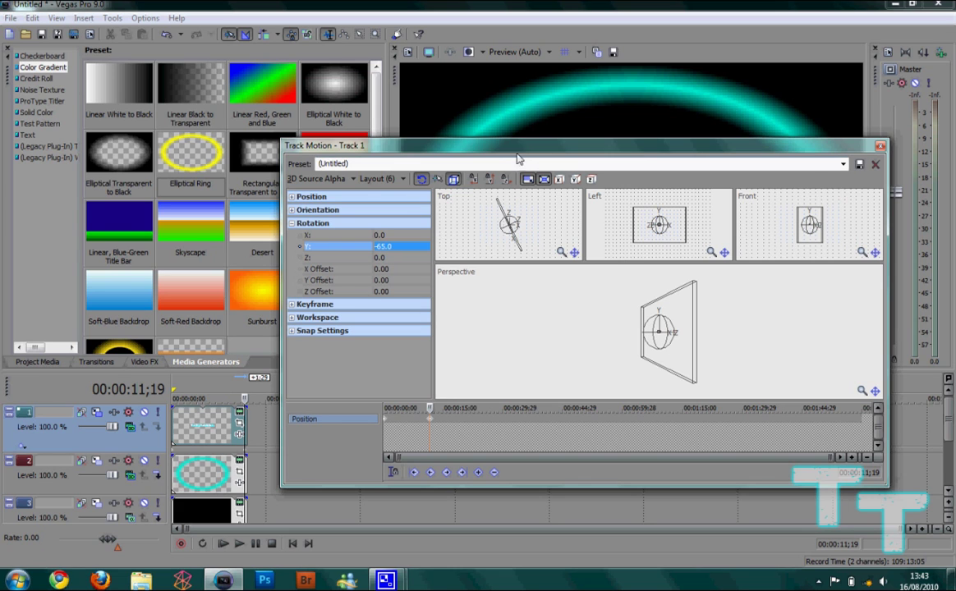
left_click_drag(542, 146, 565, 275)
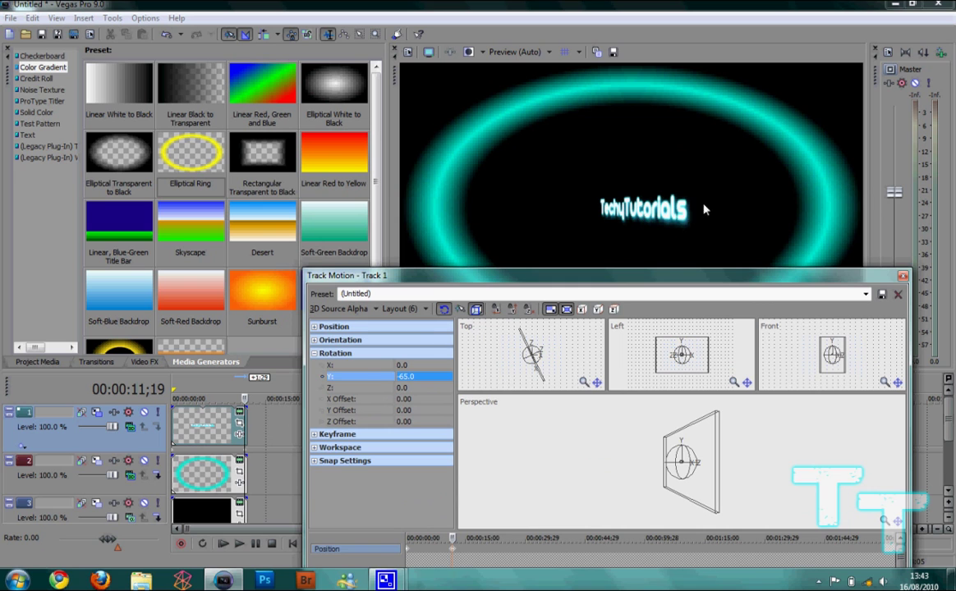
left_click_drag(657, 280, 621, 284)
left_click_drag(417, 542, 369, 542)
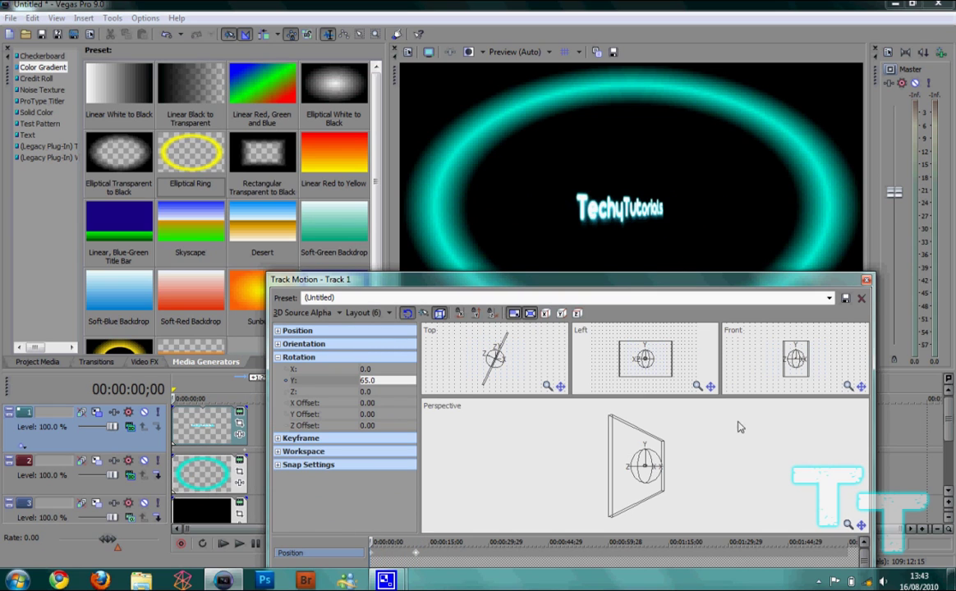
left_click(866, 279)
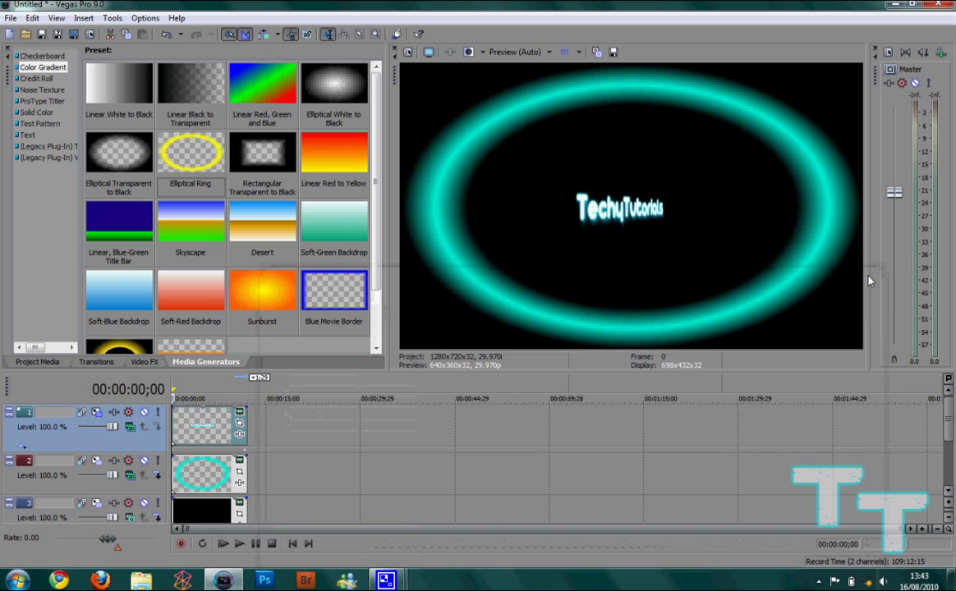
Preview the title's rotation from the start, check where the event ends and return to the beginning
left_click(242, 545)
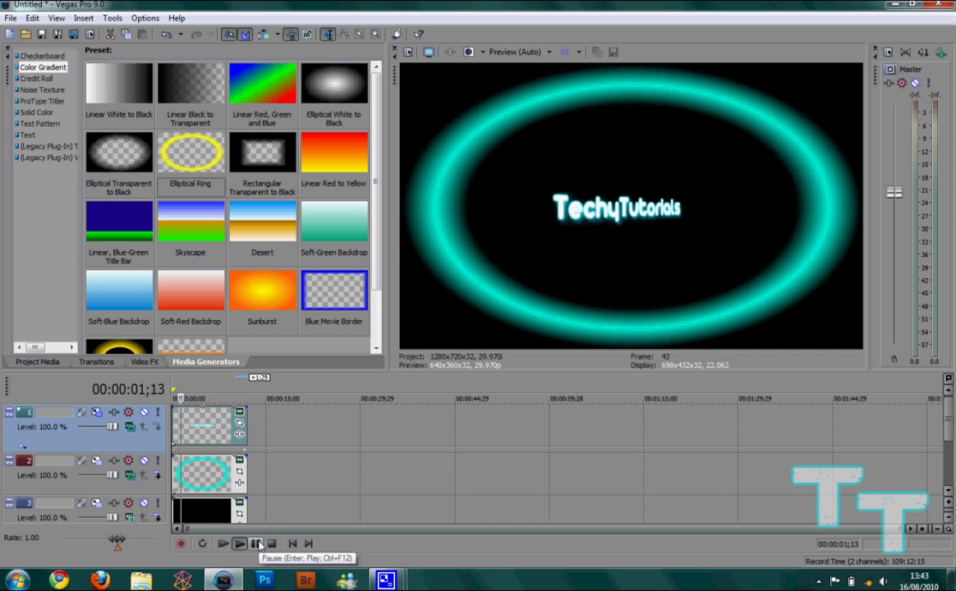
left_click(256, 543)
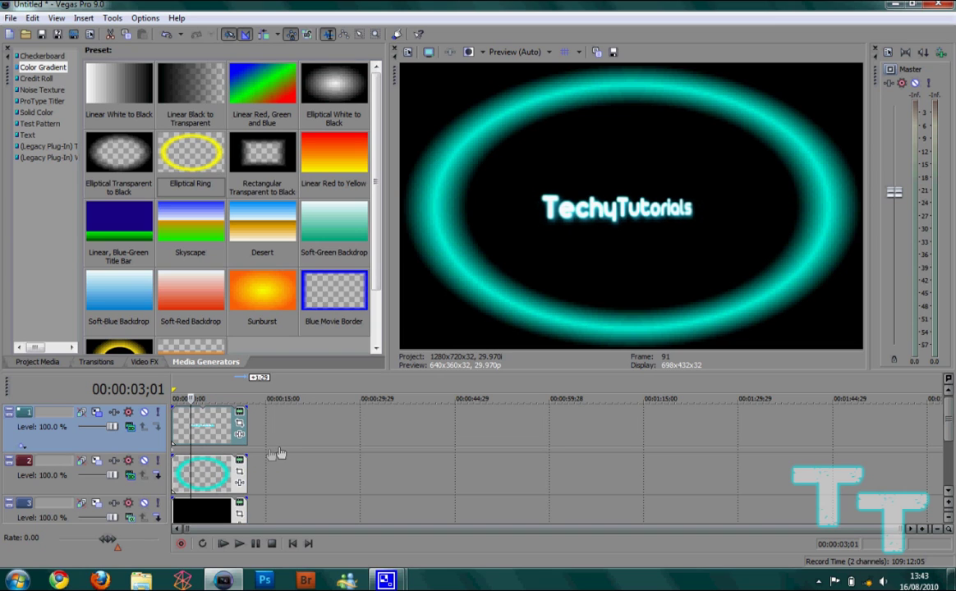
mouse_move(246, 432)
left_mouse_down()
mouse_move(278, 434)
mouse_move(247, 436)
left_mouse_up()
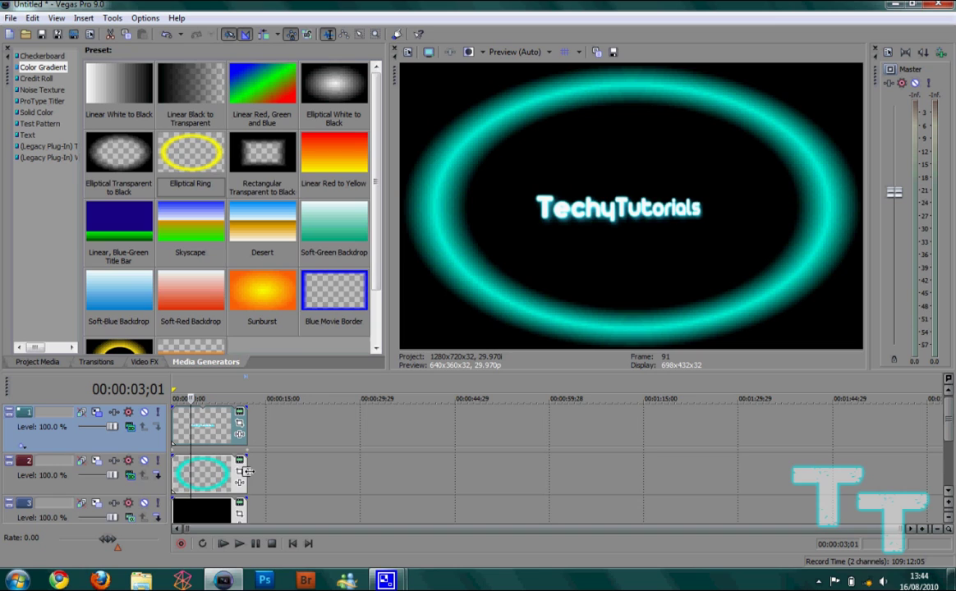
left_click(297, 543)
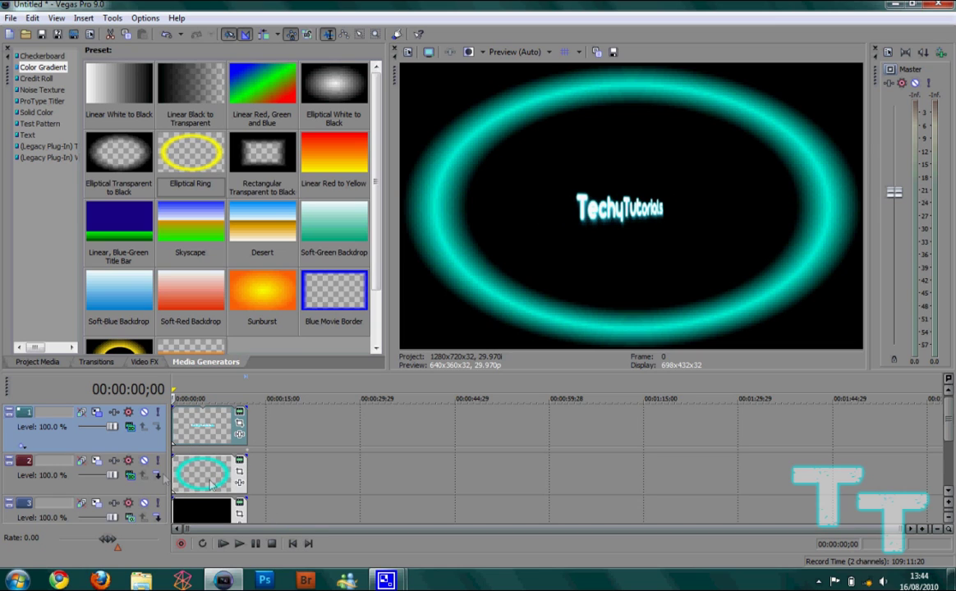
In the ring track's Track Motion, set the Y rotation to 65 at the start of the timeline
left_click(130, 476)
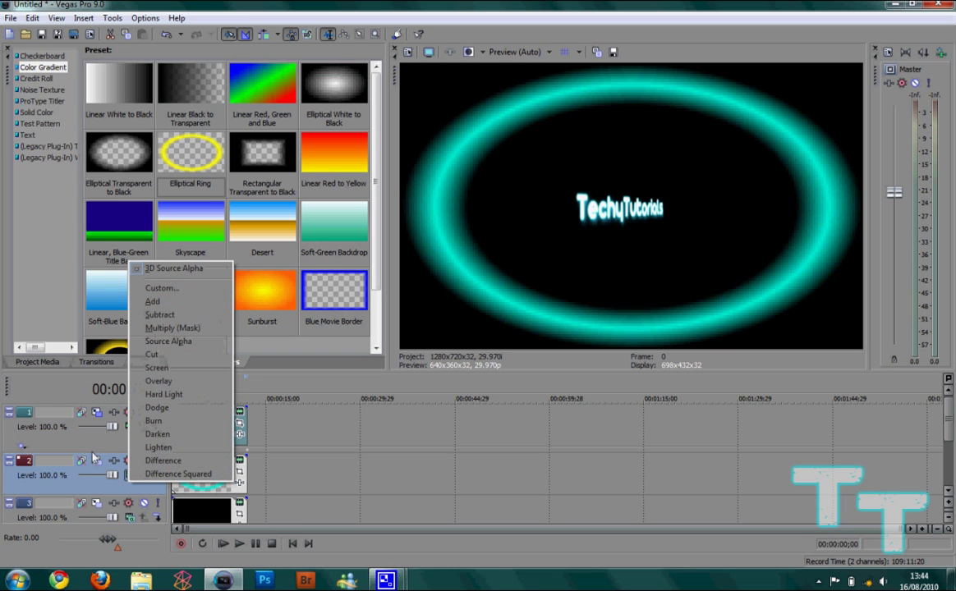
left_click(95, 461)
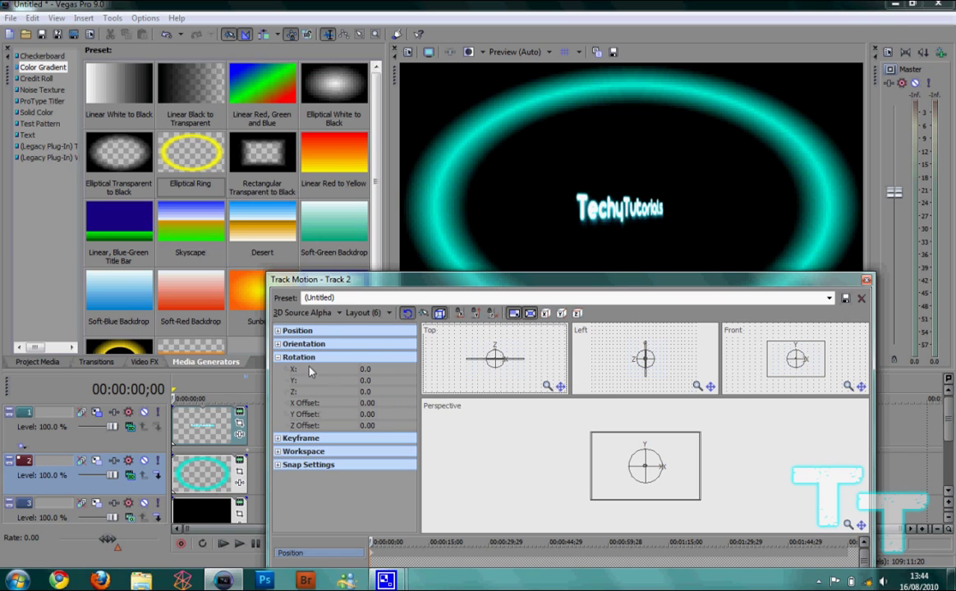
left_click(358, 378)
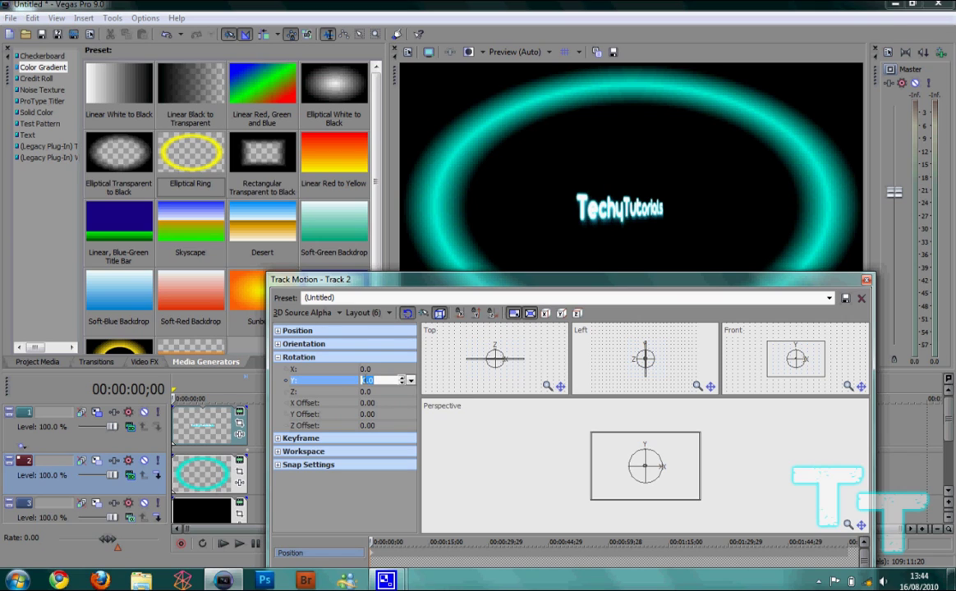
type("65")
key("Return")
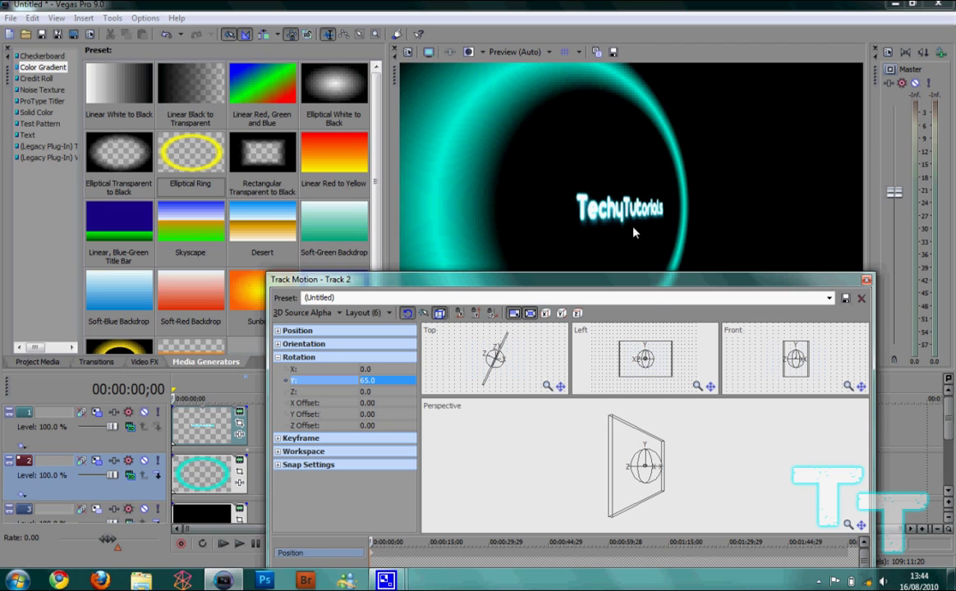
Set the ring track's Y rotation to -65 at 00:00:11;26 and close its track motion settings
left_click_drag(369, 540, 411, 542)
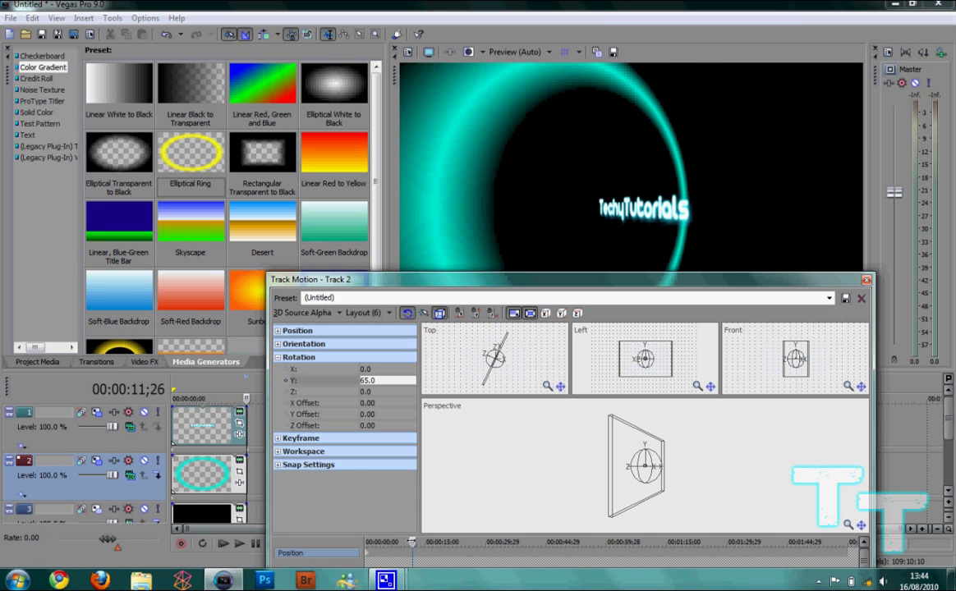
left_click(371, 382)
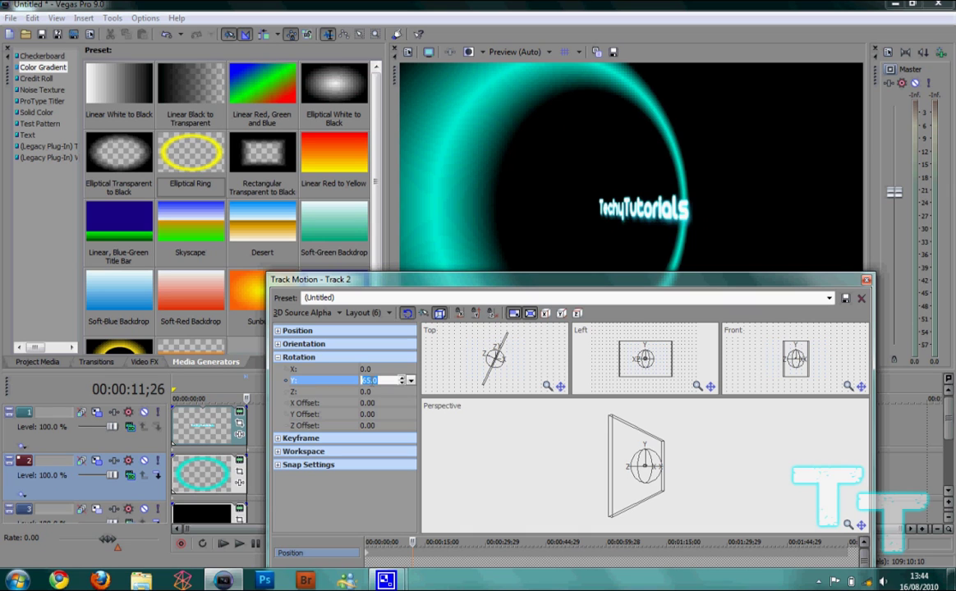
type("-65")
key("Return")
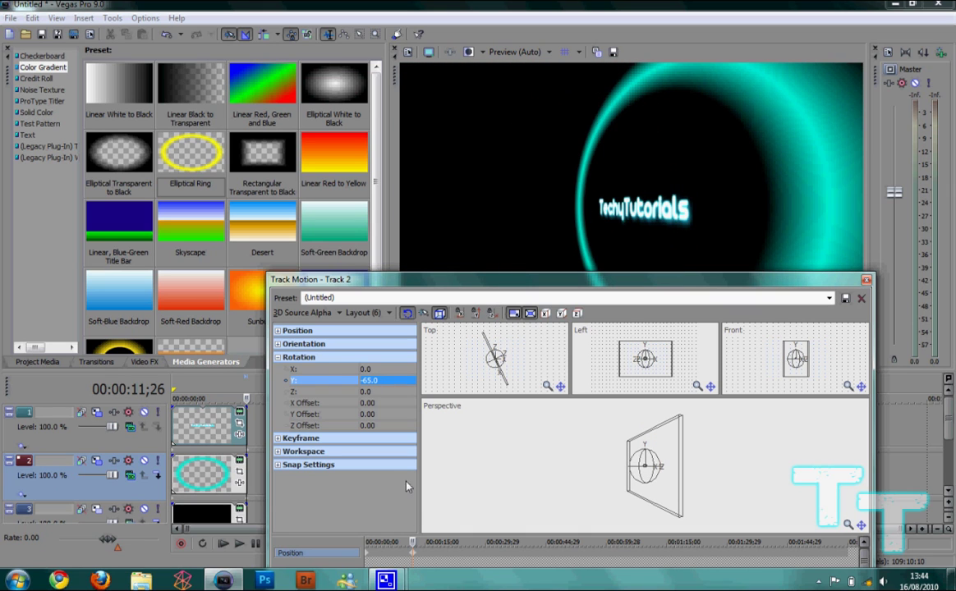
left_click_drag(465, 286, 461, 209)
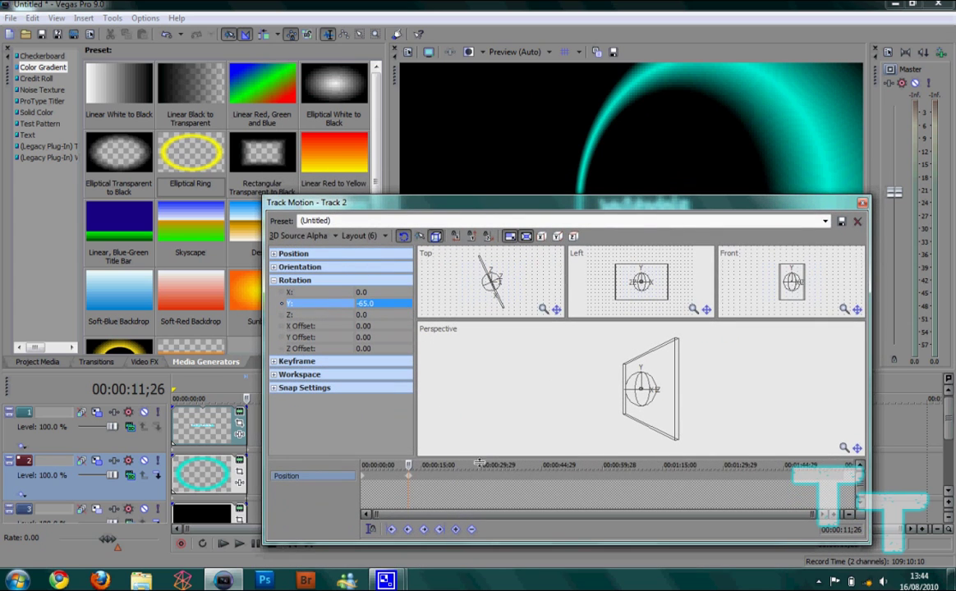
mouse_move(480, 462)
left_mouse_down()
mouse_move(476, 524)
mouse_move(482, 467)
left_mouse_up()
left_click(861, 204)
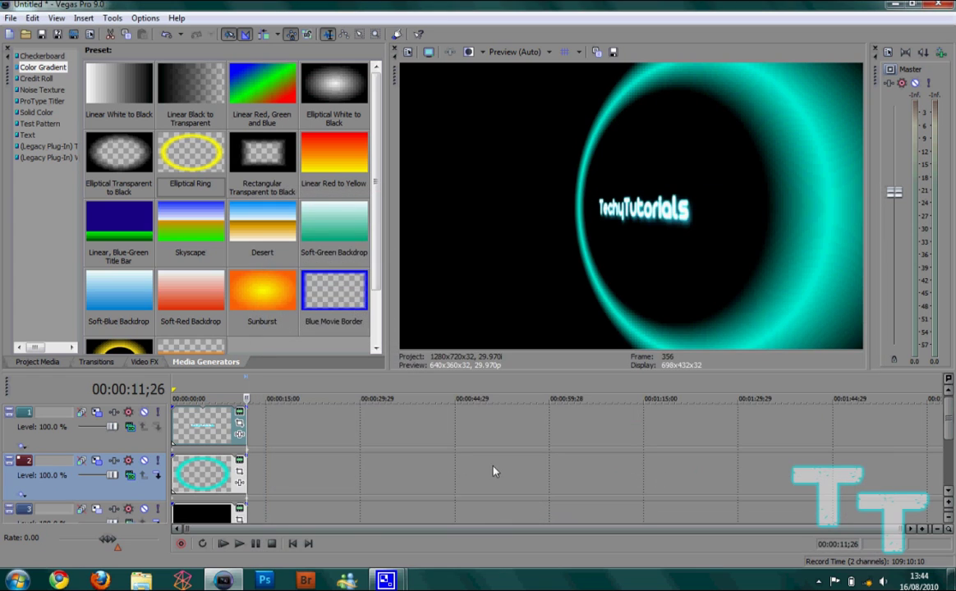
Play the composition from the beginning to preview the title and ring rotating together
left_click(292, 544)
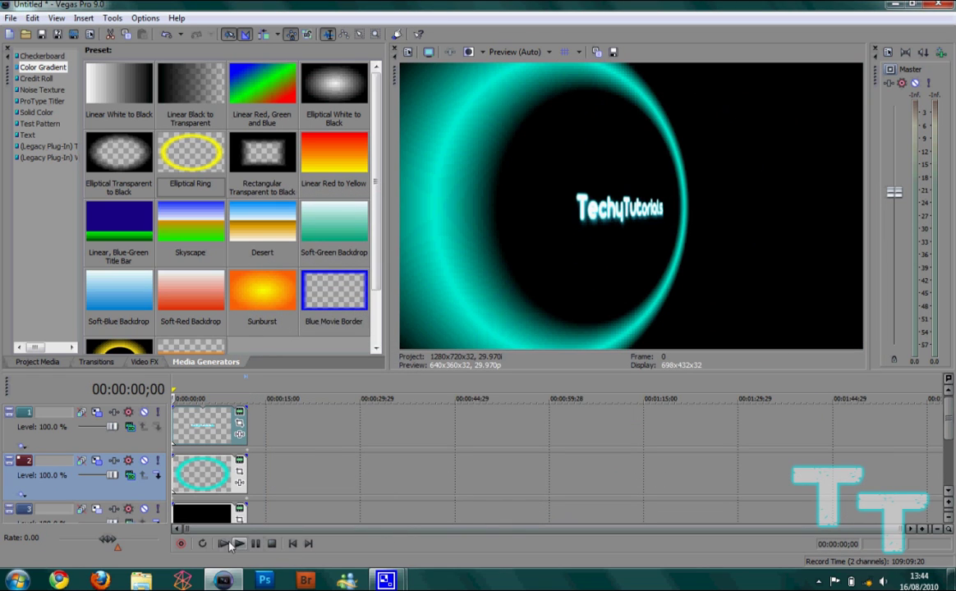
left_click(239, 544)
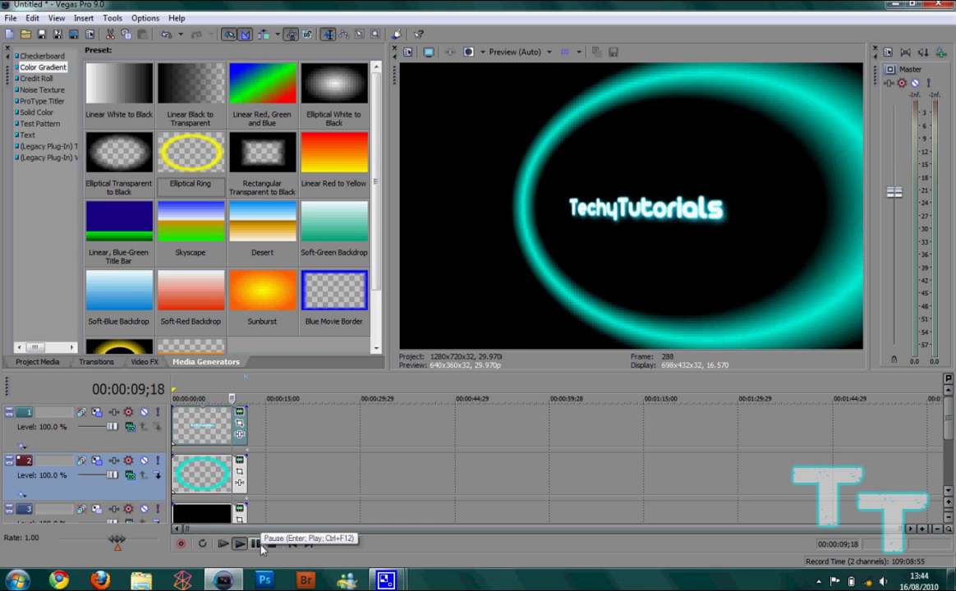
Stop the preview, return to the start, and select the ring event at 00:00:05;08
left_click(258, 544)
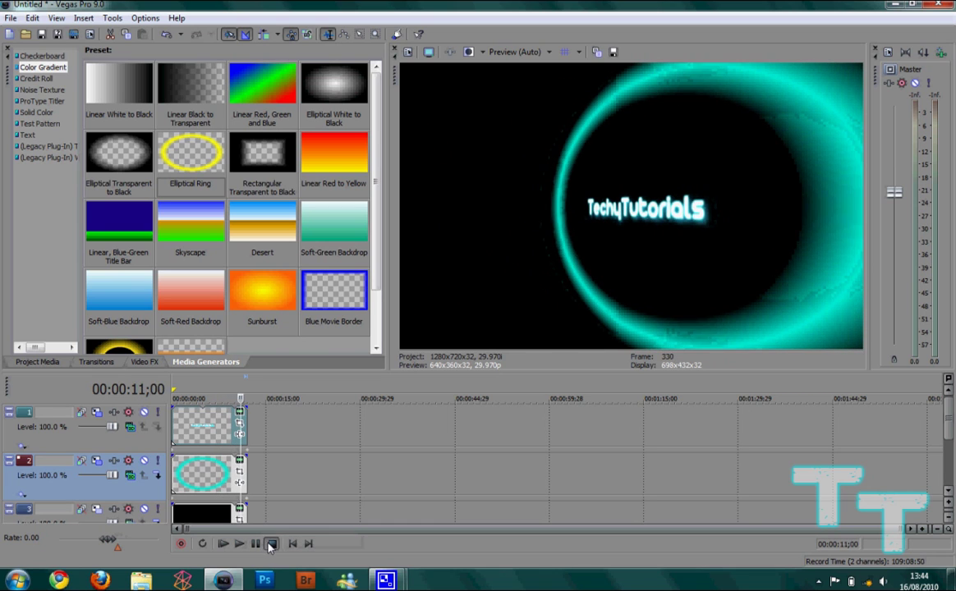
left_click(292, 544)
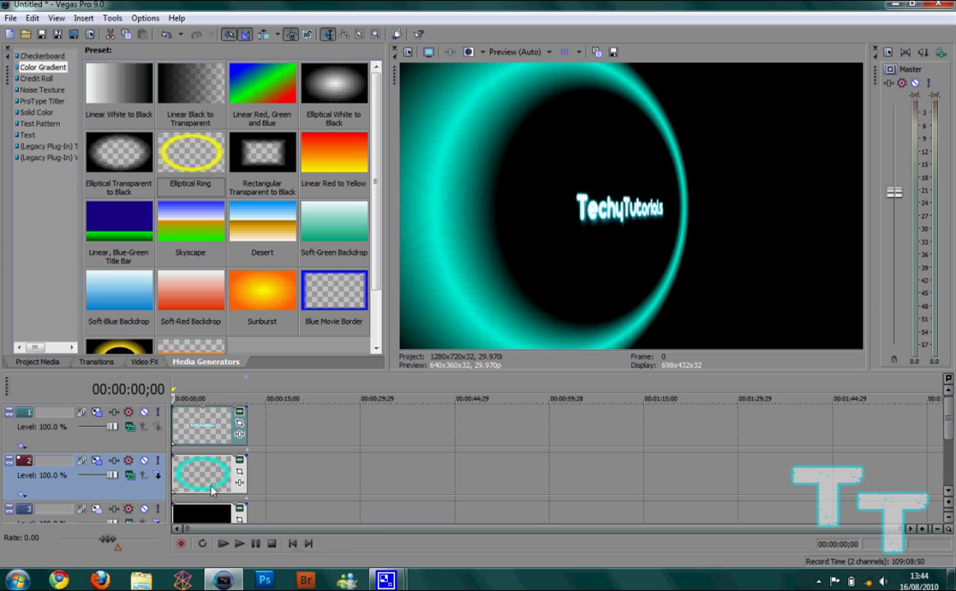
left_click(204, 469)
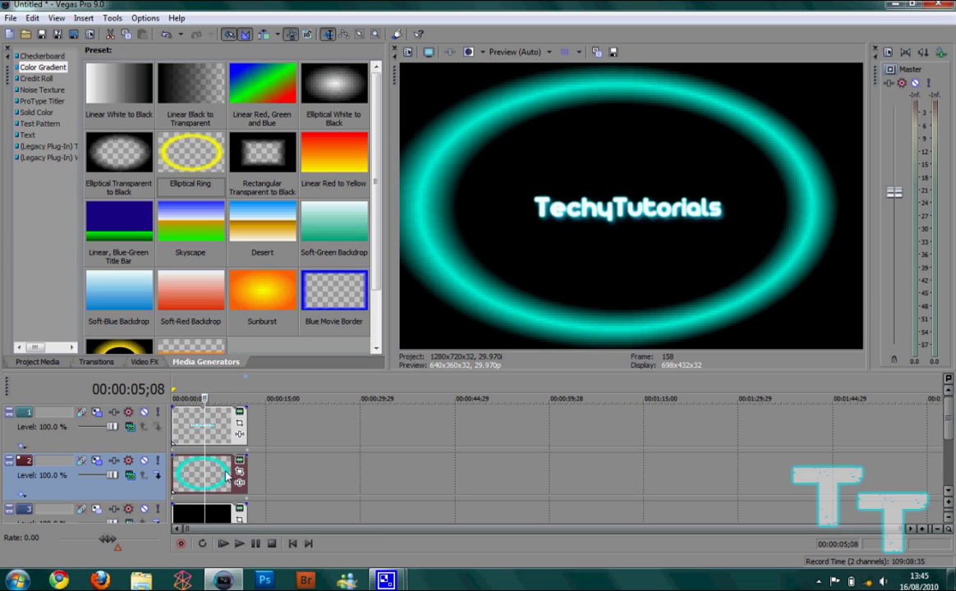
Look through the Glow presets among the video effects
left_click(144, 363)
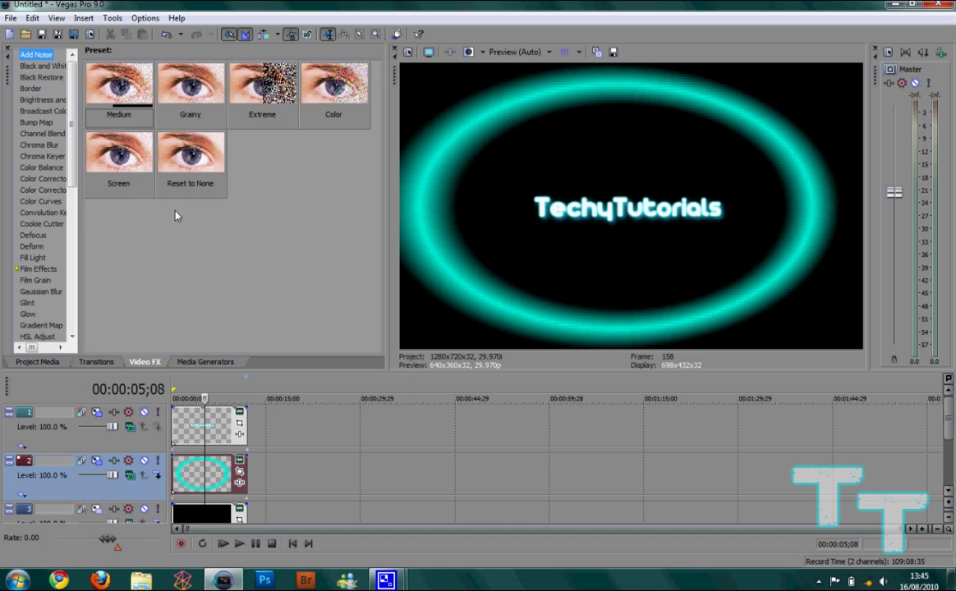
left_click_drag(72, 164, 73, 169)
left_click(27, 306)
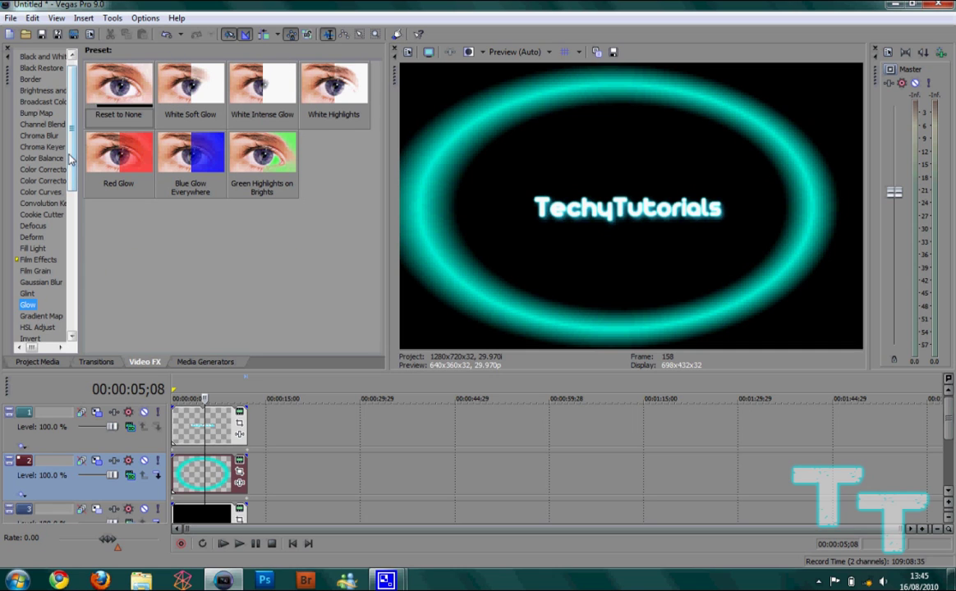
scroll(70, 148, "up", 1)
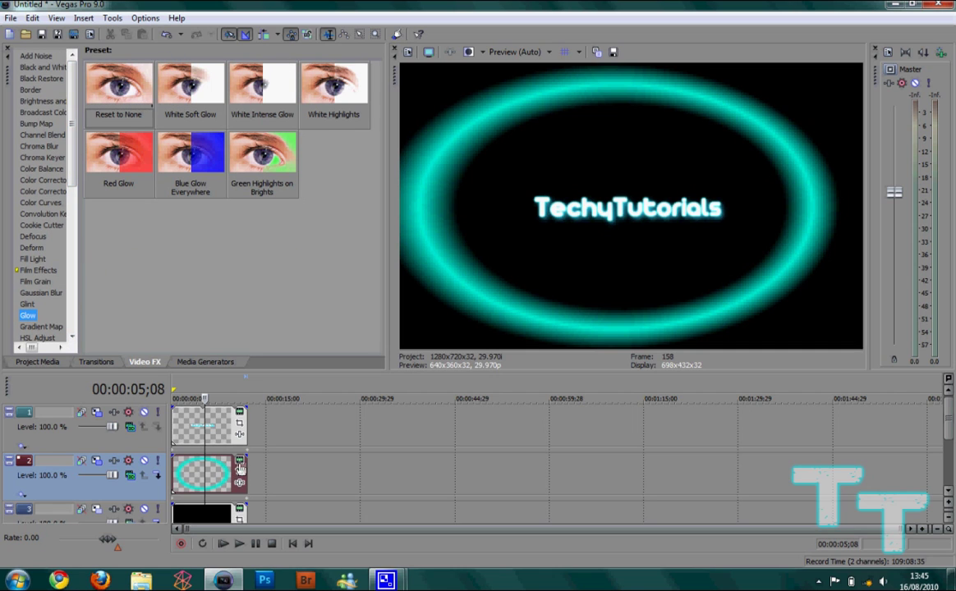
In the ring's Color Gradient generator, set the second control point's color to R 94, G 255, B 237 at 00:00:00;21
left_click(239, 483)
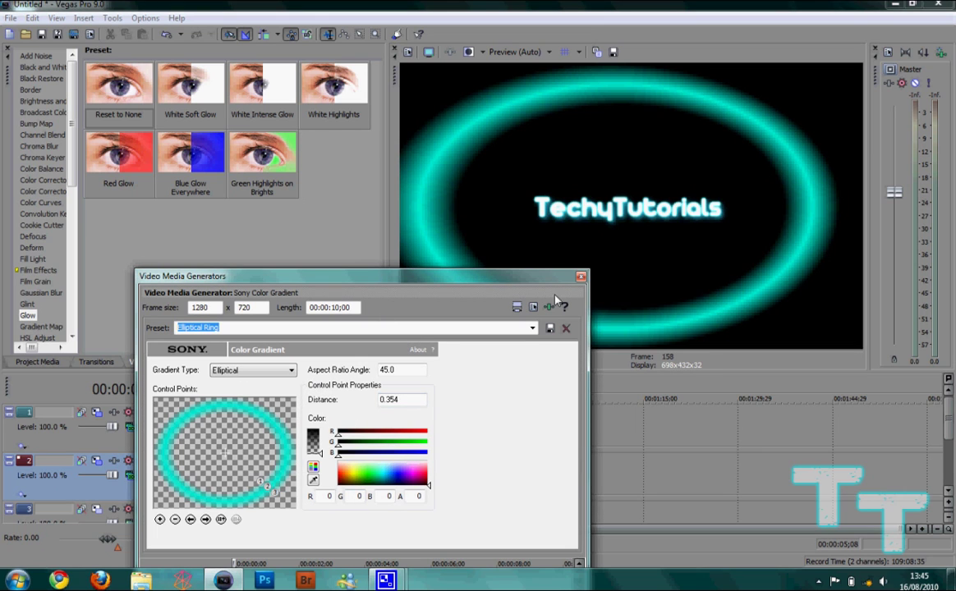
mouse_move(505, 282)
left_mouse_down()
mouse_move(530, 276)
mouse_move(516, 276)
left_mouse_up()
left_click(279, 484)
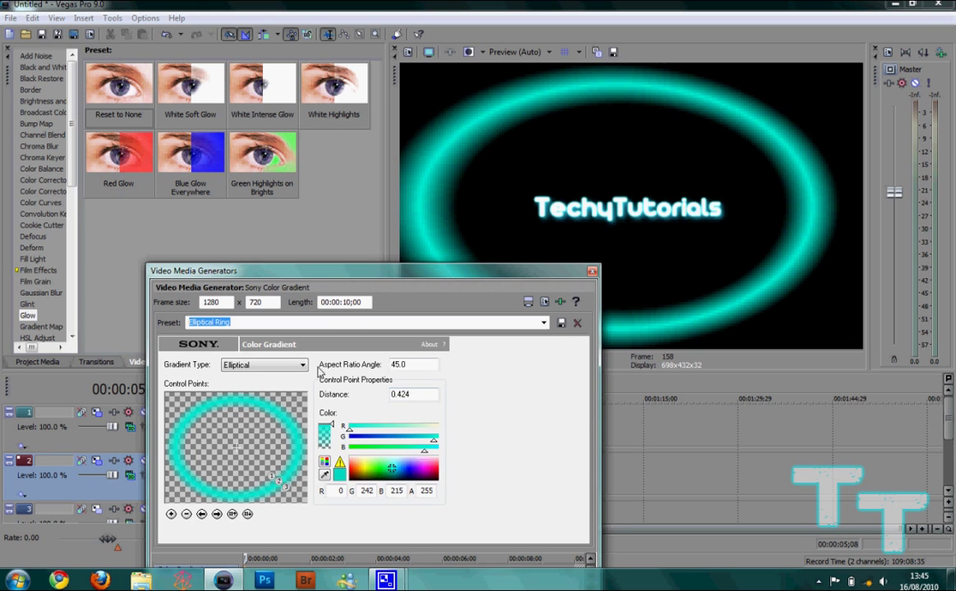
left_click_drag(361, 275, 187, 115)
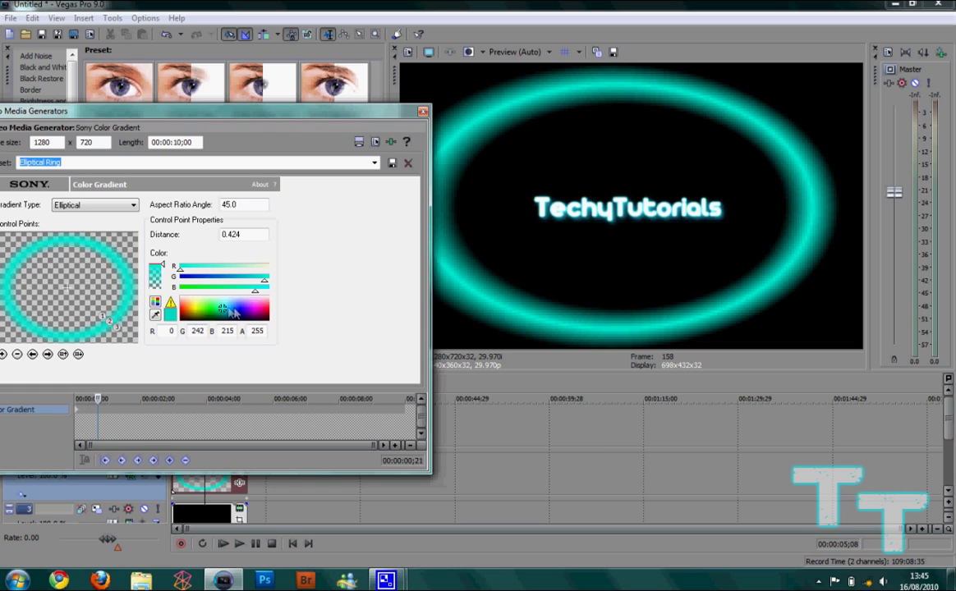
left_click_drag(225, 309, 225, 305)
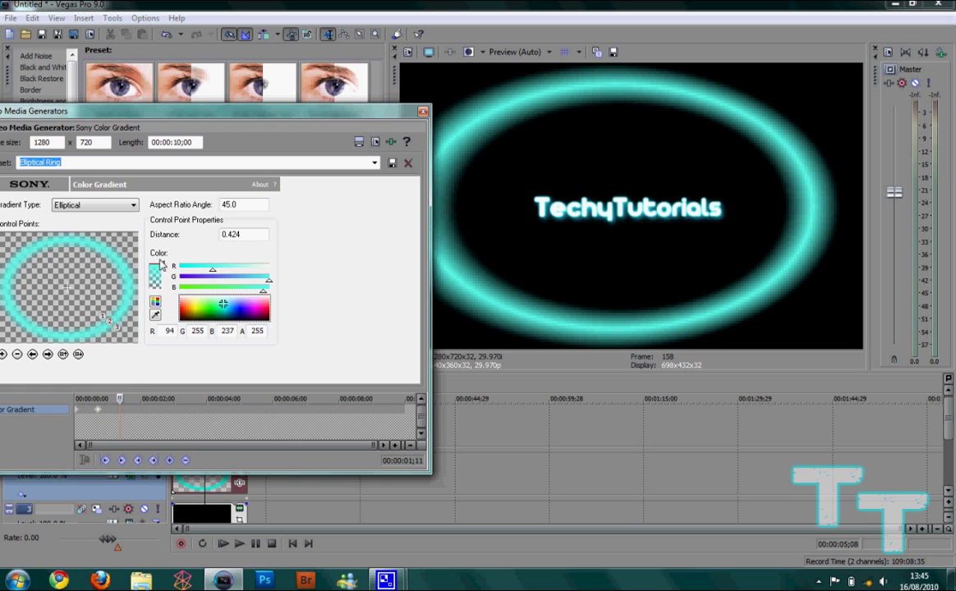
Keyframe the second control point's alpha to alternate between about 114 and 255, from 00:00:01;11 through 00:00:04;21
left_click_drag(164, 269, 163, 282)
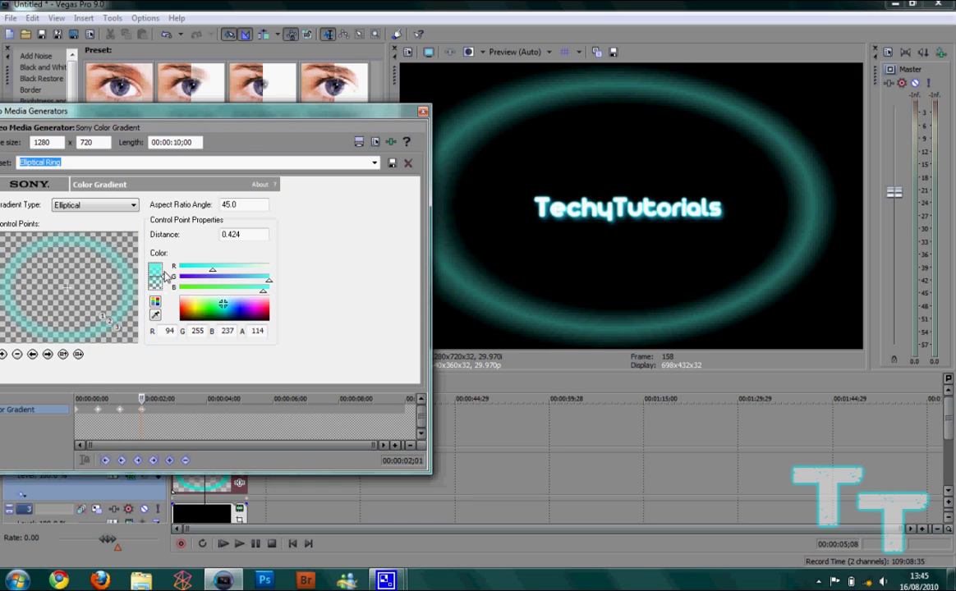
left_click_drag(164, 278, 162, 264)
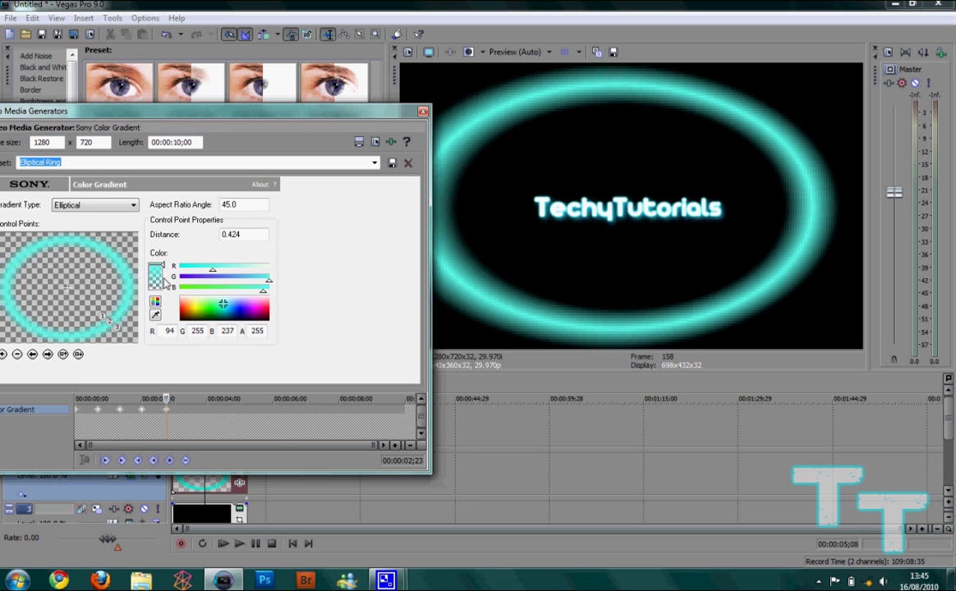
left_click_drag(162, 278, 164, 264)
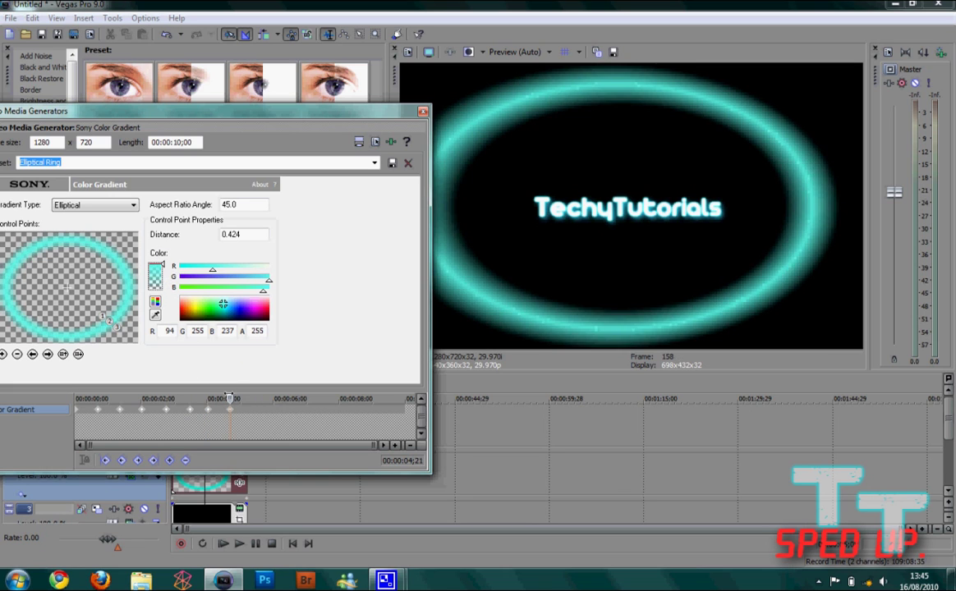
Continue the ring's alternating alpha keyframes between about 114 and 255 at roughly 22-frame intervals through 00:00:07;19
left_click_drag(231, 399, 240, 399)
left_click_drag(163, 264, 163, 279)
left_click_drag(254, 400, 274, 399)
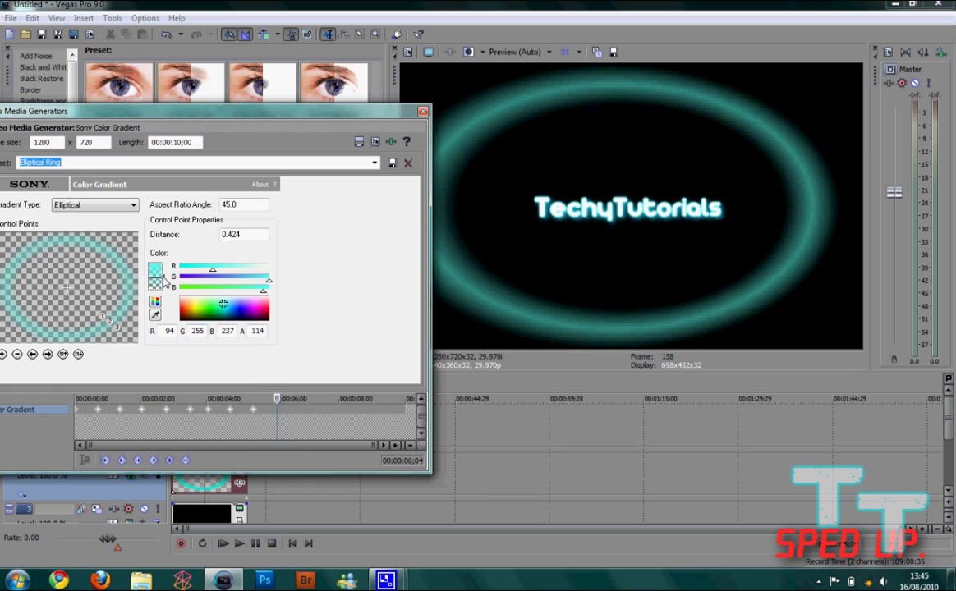
left_click_drag(163, 281, 163, 267)
left_click_drag(278, 400, 301, 399)
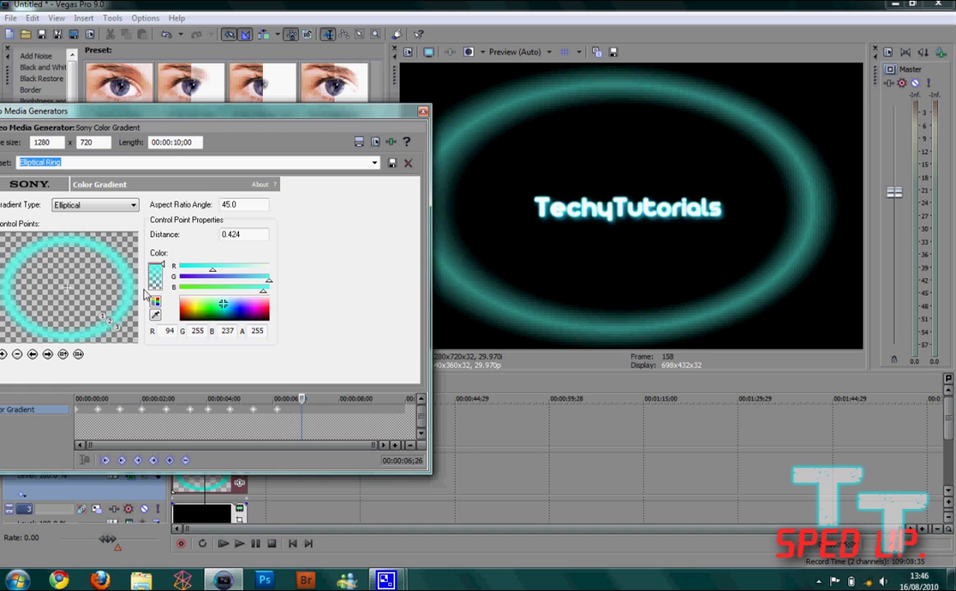
mouse_move(164, 265)
left_mouse_down()
mouse_move(163, 277)
mouse_move(162, 263)
left_mouse_up()
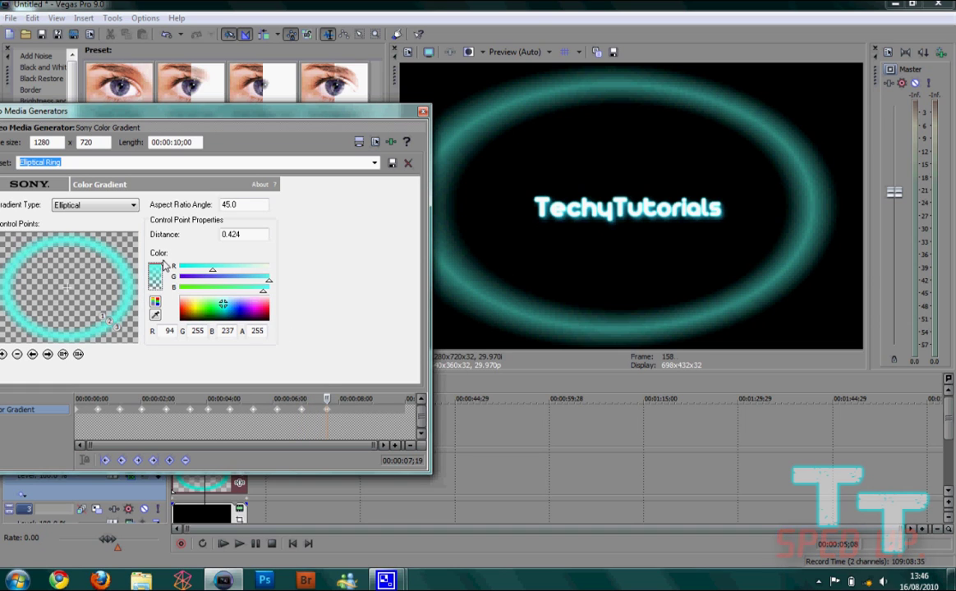
Keyframe the ring's alpha at 114 on 00:00:08;12, 255 on 00:00:09;01 and about 131 on 00:00:09;13, then close the generator settings
mouse_move(343, 385)
left_mouse_down()
mouse_move(343, 395)
mouse_move(343, 378)
left_mouse_up()
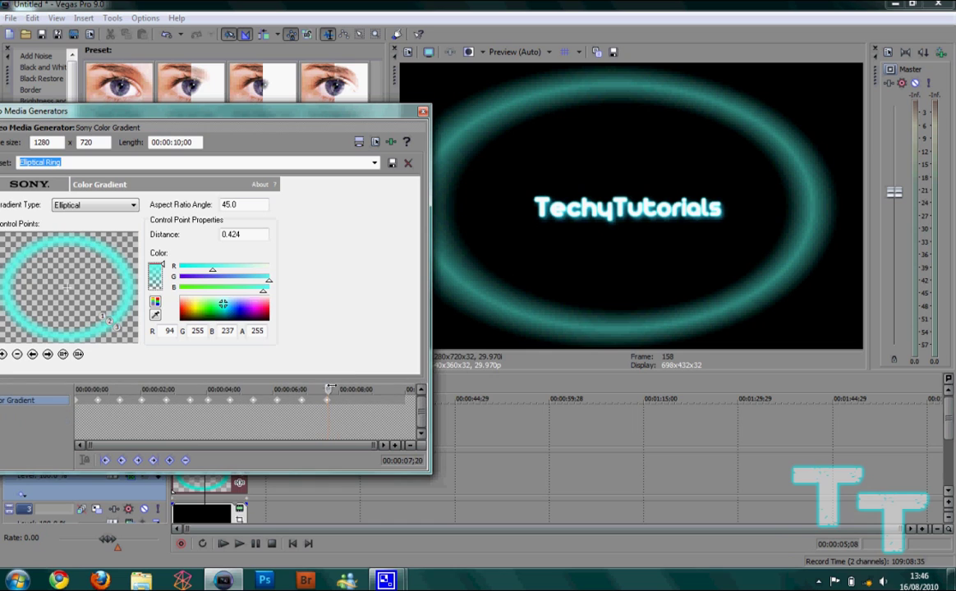
left_click_drag(165, 268, 165, 283)
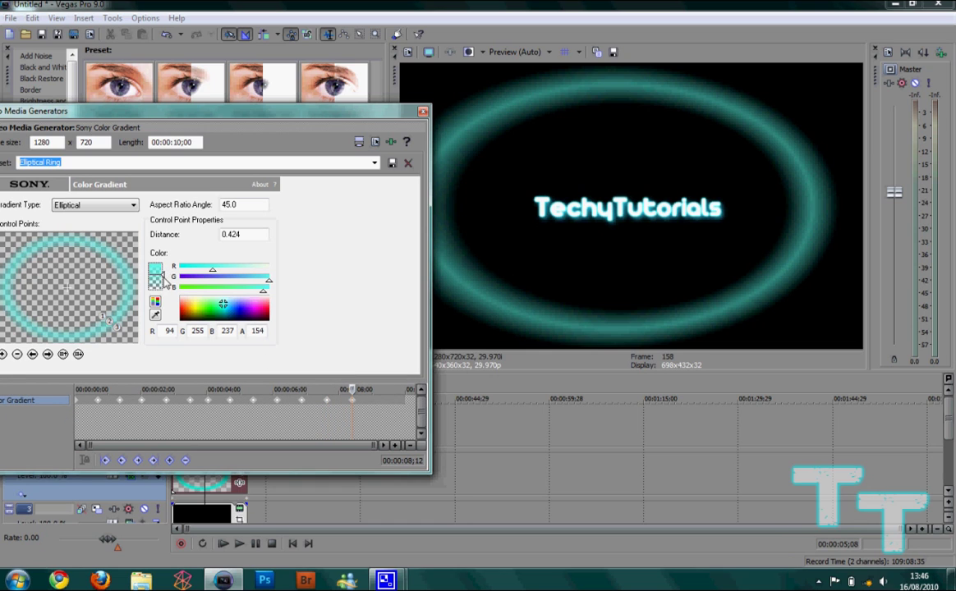
left_click_drag(352, 384, 365, 394)
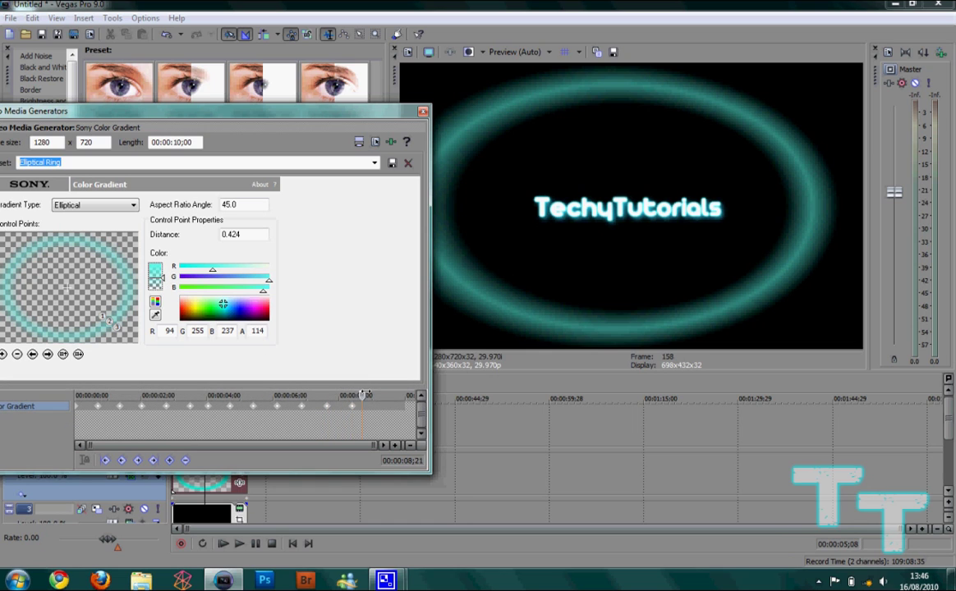
left_click_drag(163, 276, 165, 261)
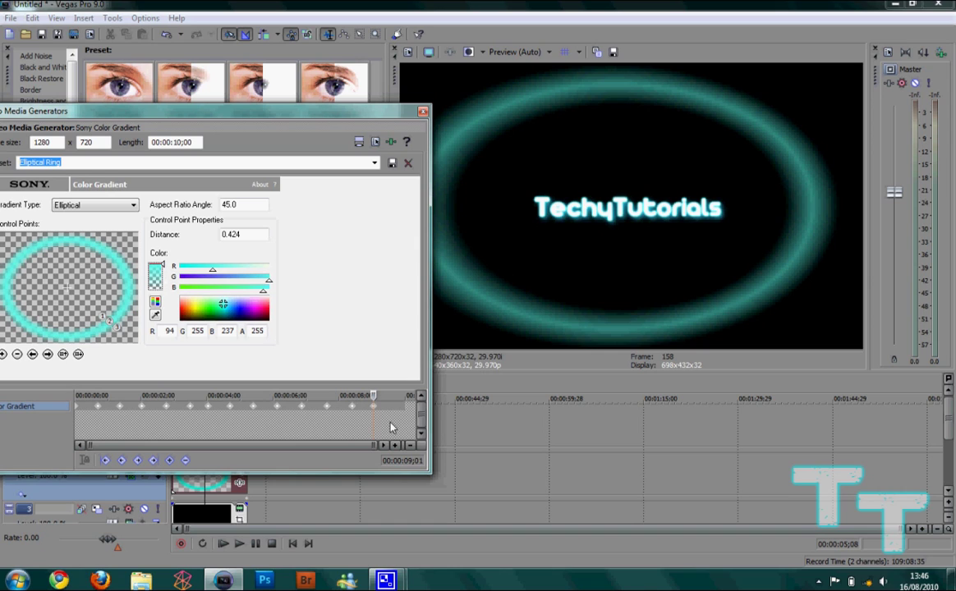
left_click_drag(373, 395, 386, 395)
left_click_drag(164, 272, 166, 283)
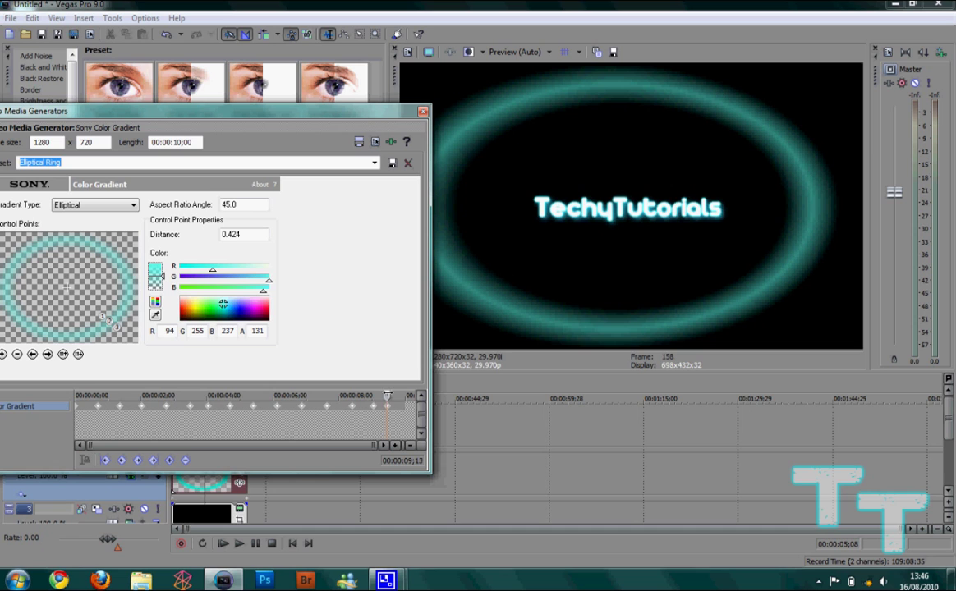
left_click_drag(161, 283, 148, 234)
left_click(422, 112)
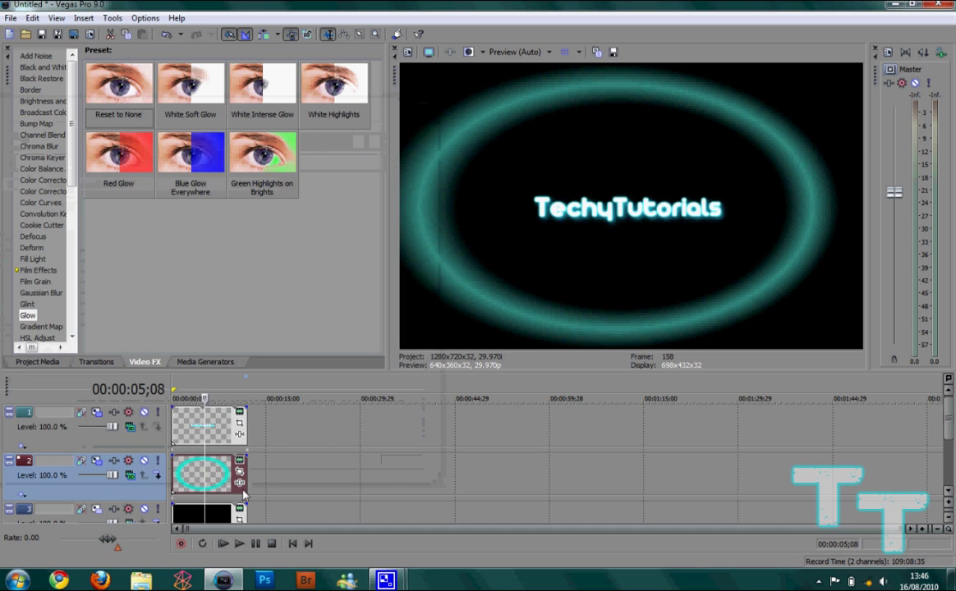
Play the composition to preview the pulsing ring, pause it, and check the frame at 00:00:03;17
left_click(239, 544)
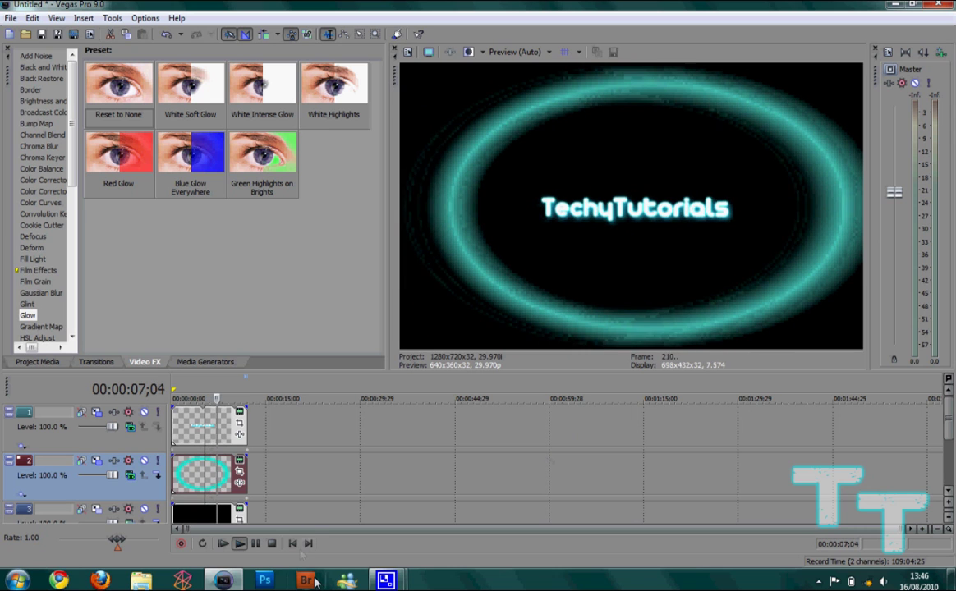
left_click(256, 543)
left_click(196, 482)
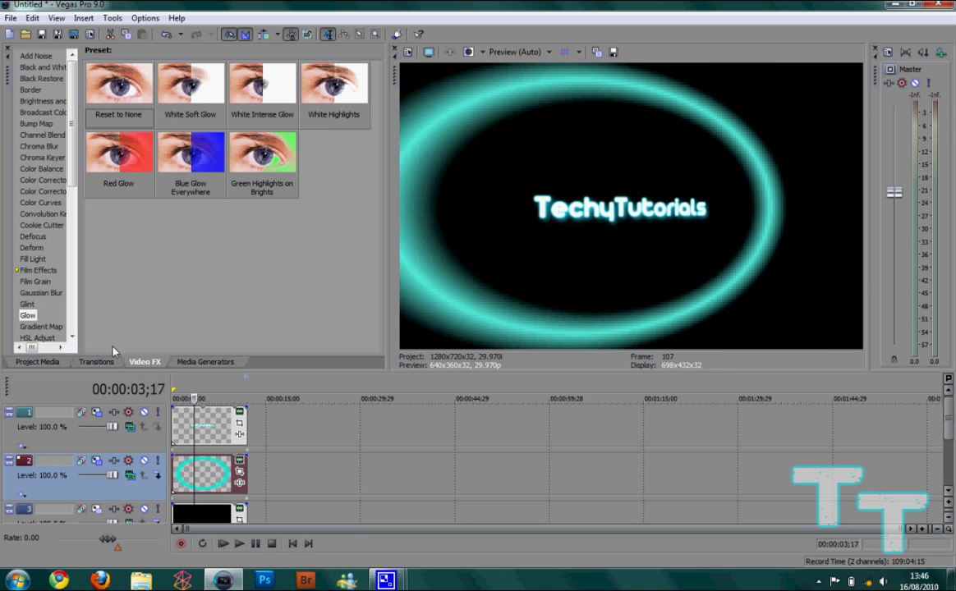
Apply the Lens Flare effect's Sunburst Effect preset to the ring event with the cursor at 00:00:06;19, keeping the preview unobstructed
left_click(213, 494)
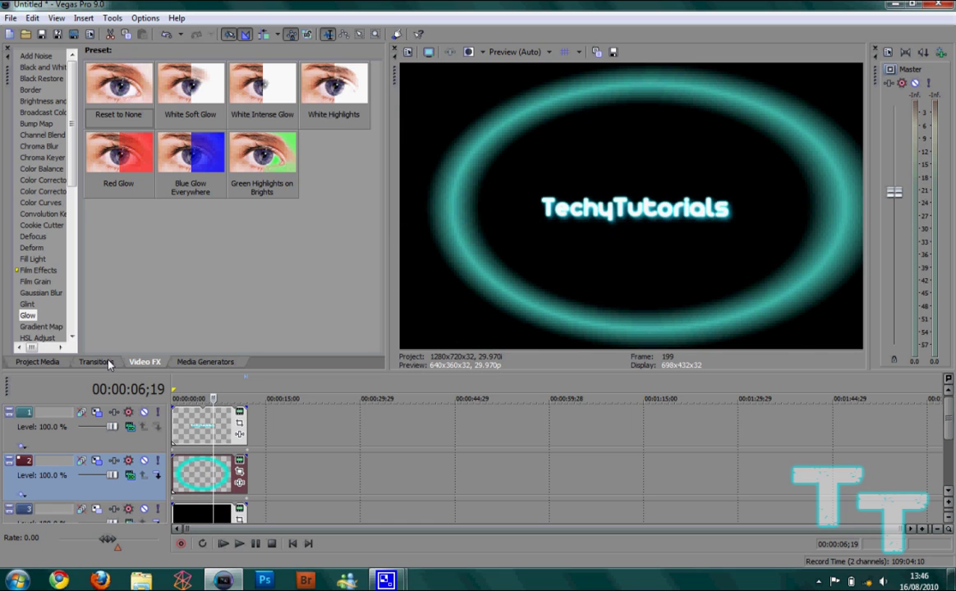
scroll(73, 180, "down", 4)
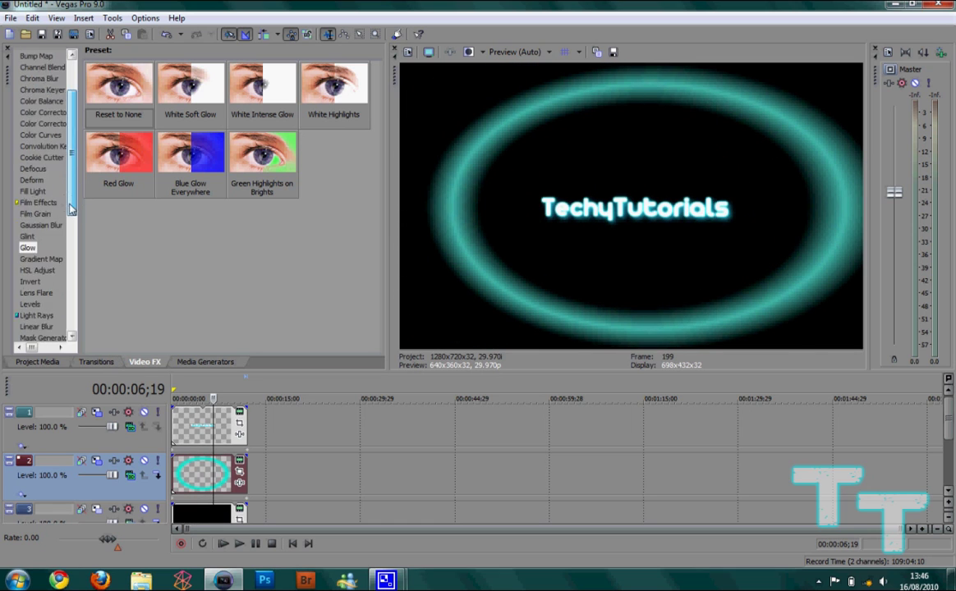
left_click(36, 237)
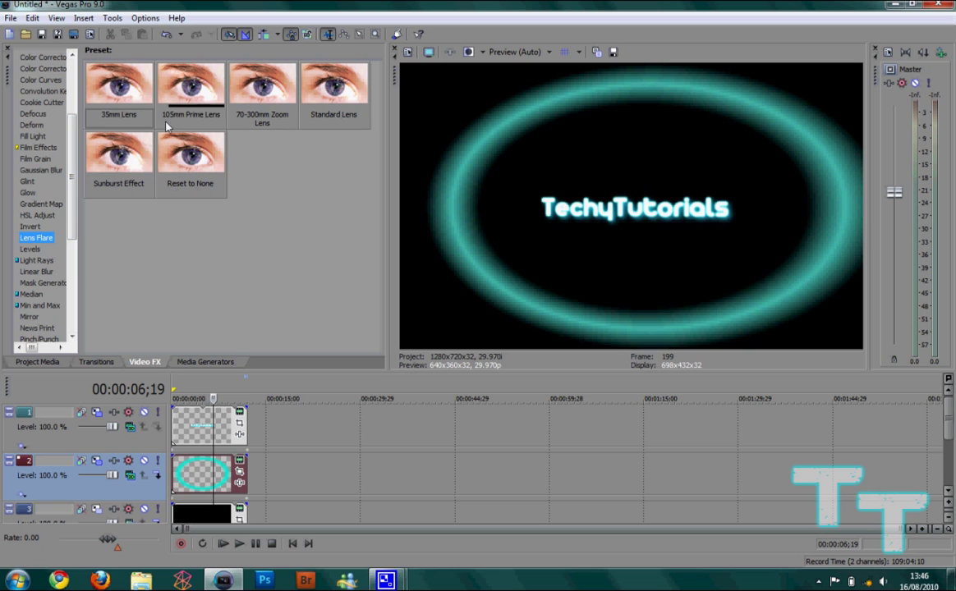
left_click_drag(121, 146, 190, 473)
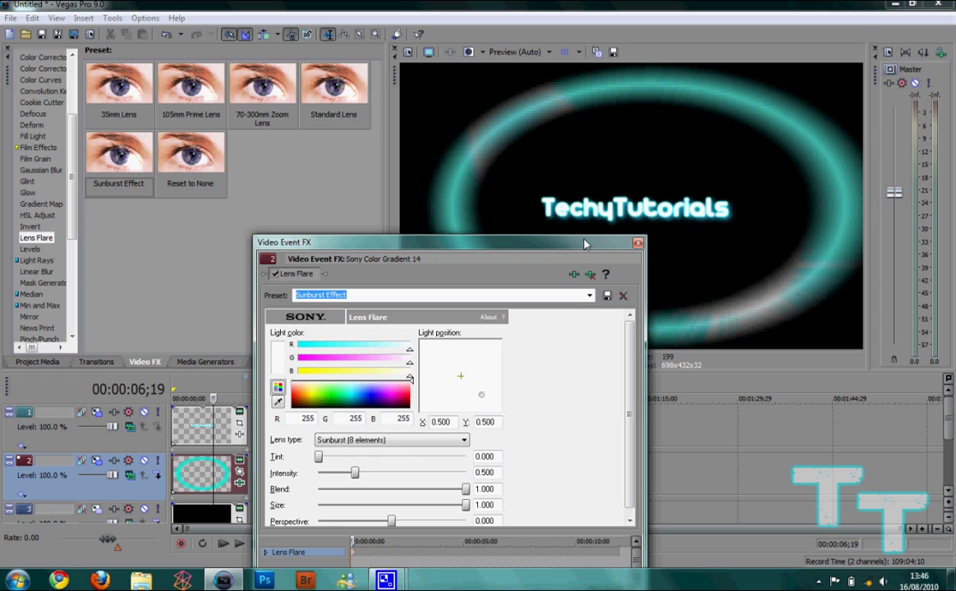
left_click_drag(582, 246, 513, 247)
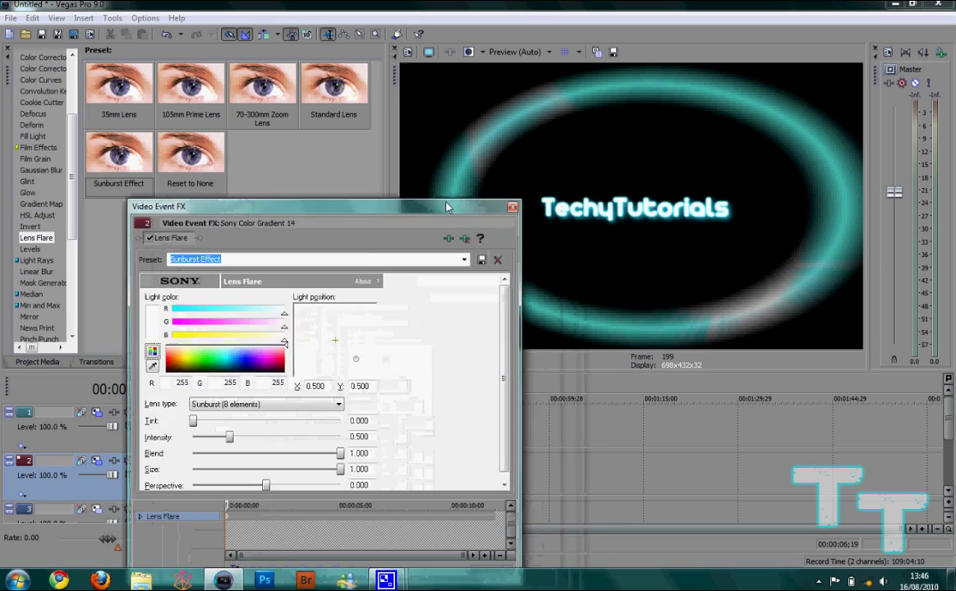
left_click_drag(448, 207, 336, 159)
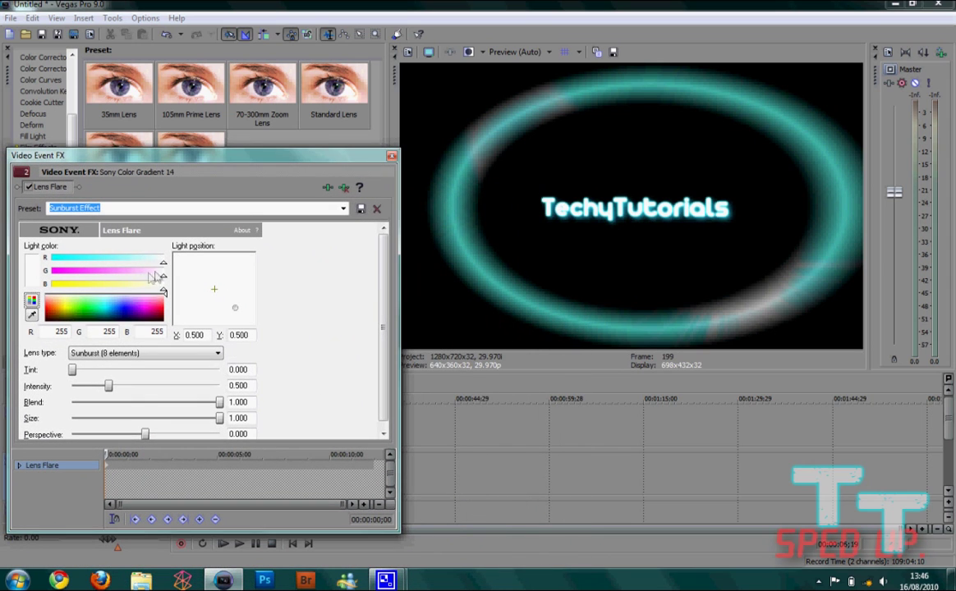
Set the lens flare's light color to R 146, G 115, B 255 and raise its tint to about 0.54
left_click_drag(72, 370, 148, 370)
left_click(135, 305)
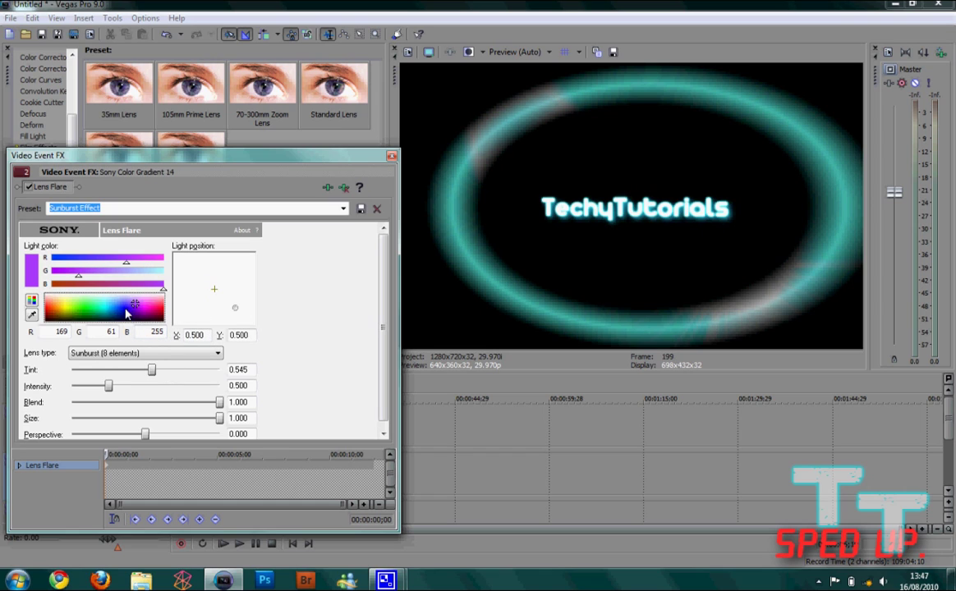
left_click_drag(126, 261, 101, 276)
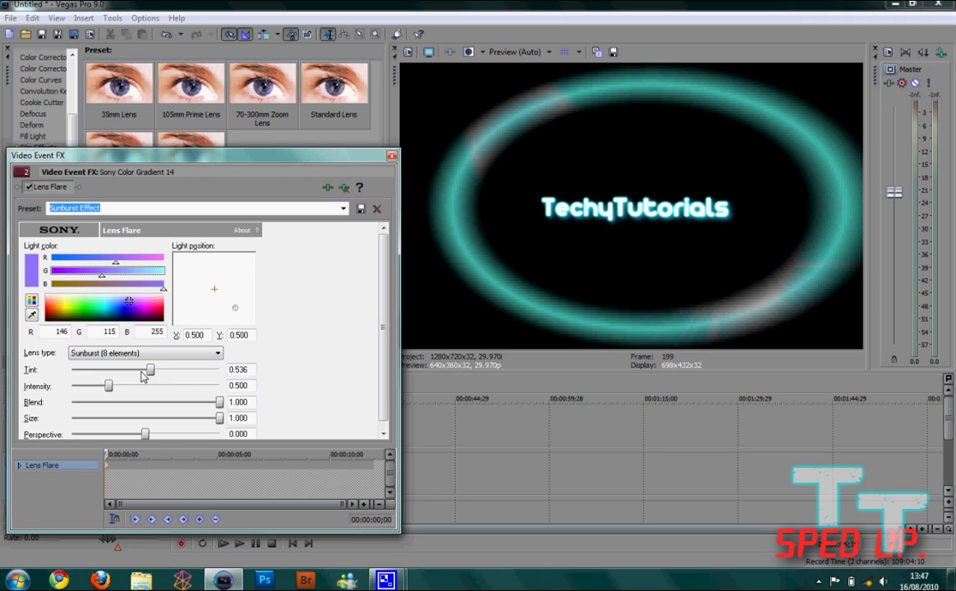
Set the lens flare's tint to 0.221, intensity to 0.486 and perspective to 1.000
left_click_drag(151, 370, 111, 386)
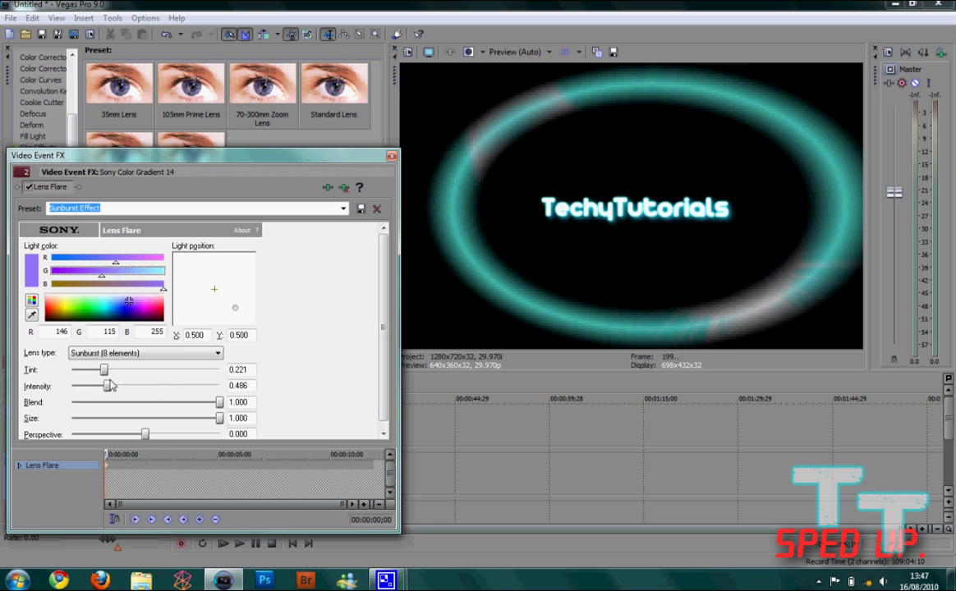
scroll(353, 378, "down", 1)
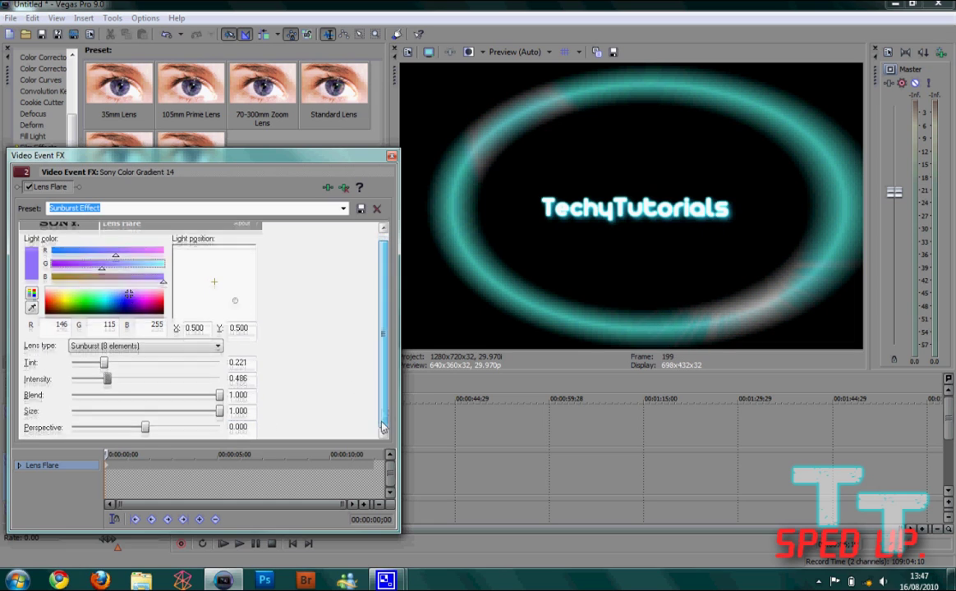
left_click_drag(146, 427, 240, 433)
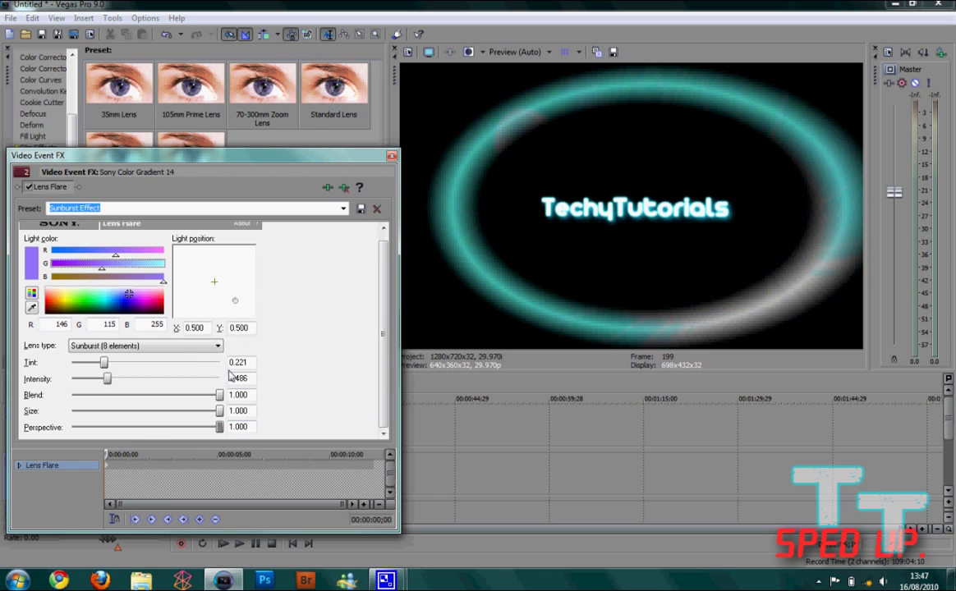
Keyframe the lens flare's light position at 00:00:02;20 to X -0.500, Y 0.500, with the effect window moved clear of the timeline
left_click(211, 343)
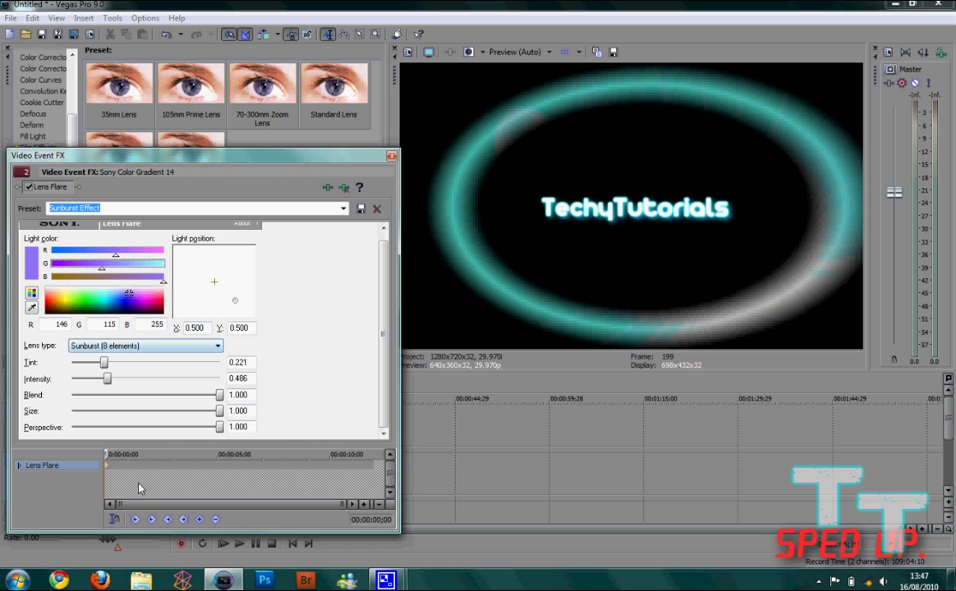
left_click_drag(264, 156, 734, 115)
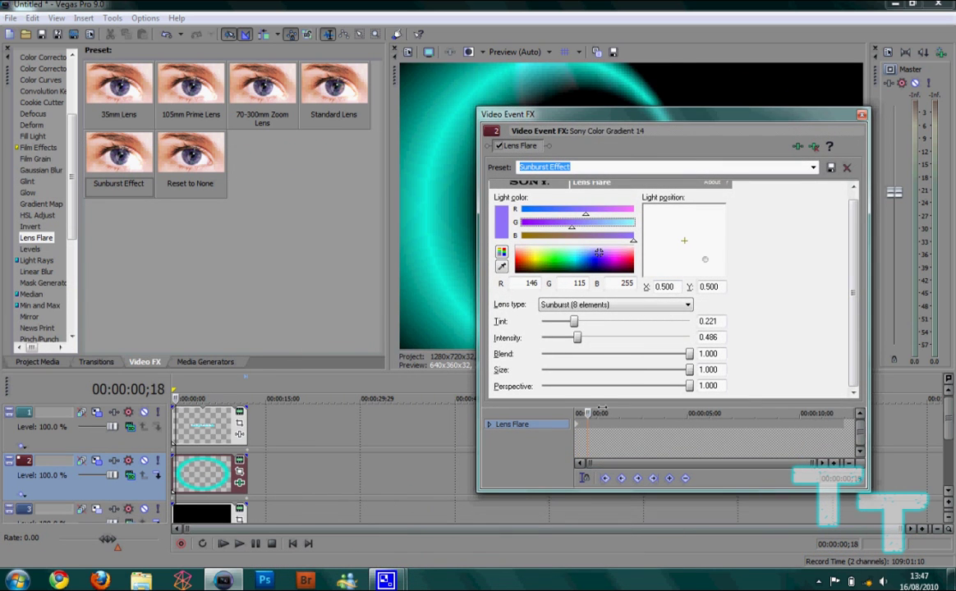
left_click_drag(601, 408, 634, 413)
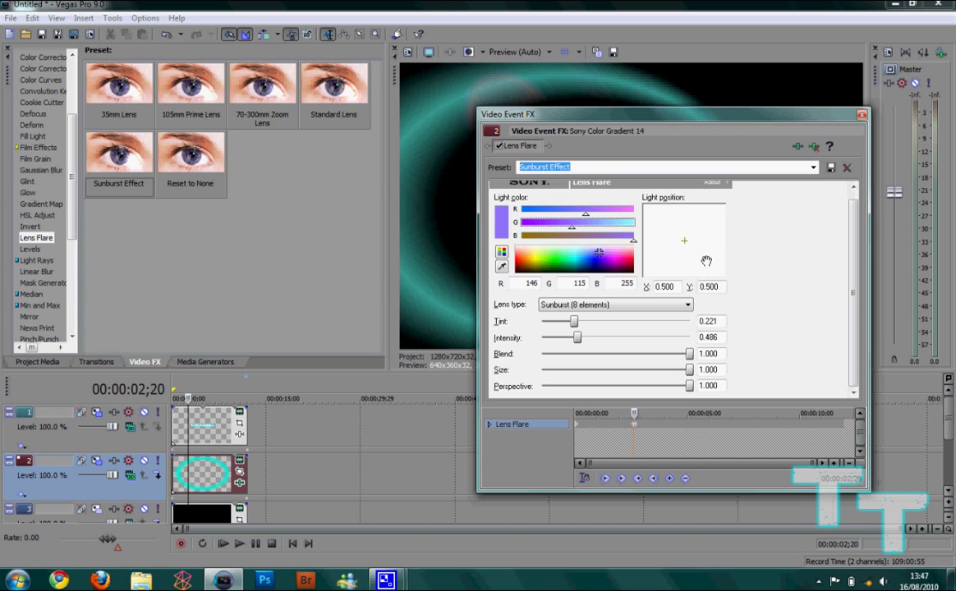
left_click_drag(706, 261, 663, 264)
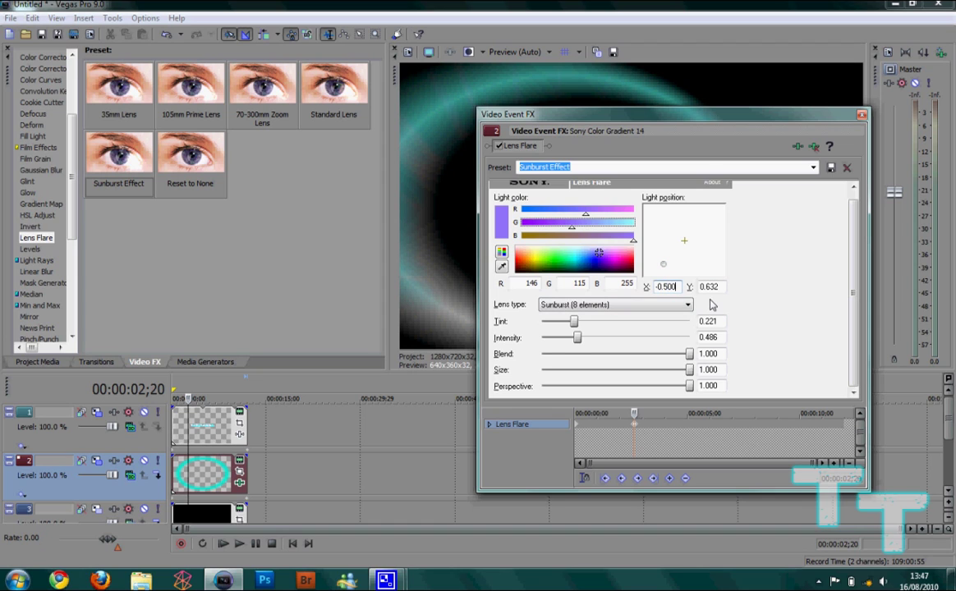
left_click_drag(720, 287, 711, 287)
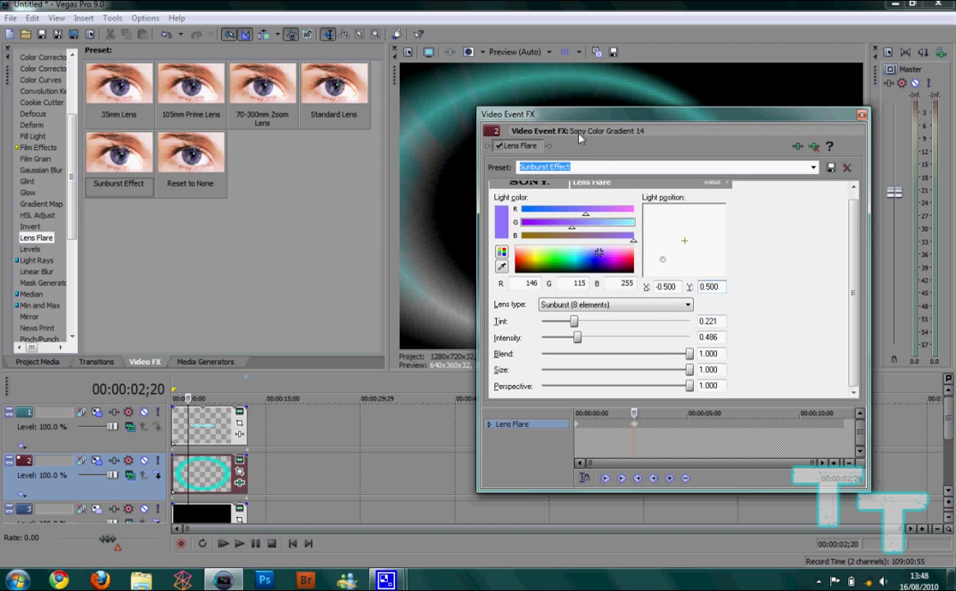
Keyframe the lens flare's light position at 00:00:05;17 to X -0.500, Y -0.500
left_click_drag(633, 413, 699, 411)
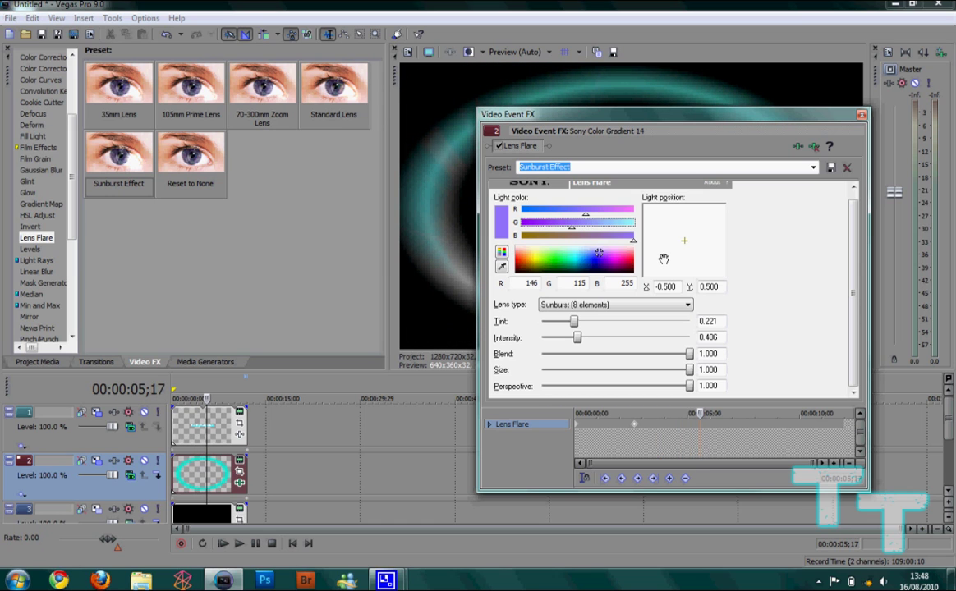
left_click_drag(663, 259, 663, 216)
left_click_drag(678, 285, 665, 284)
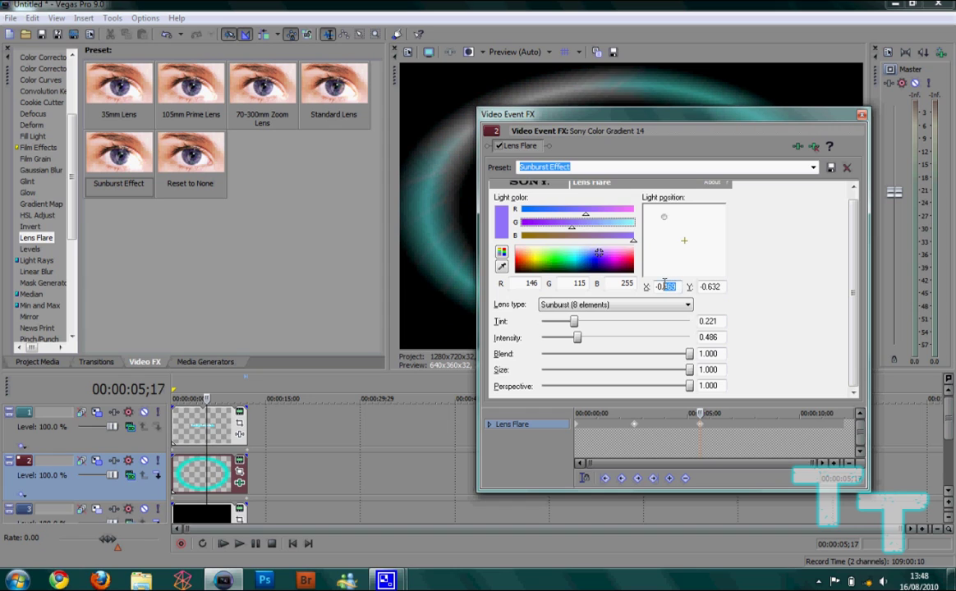
key("Return")
left_click(721, 286)
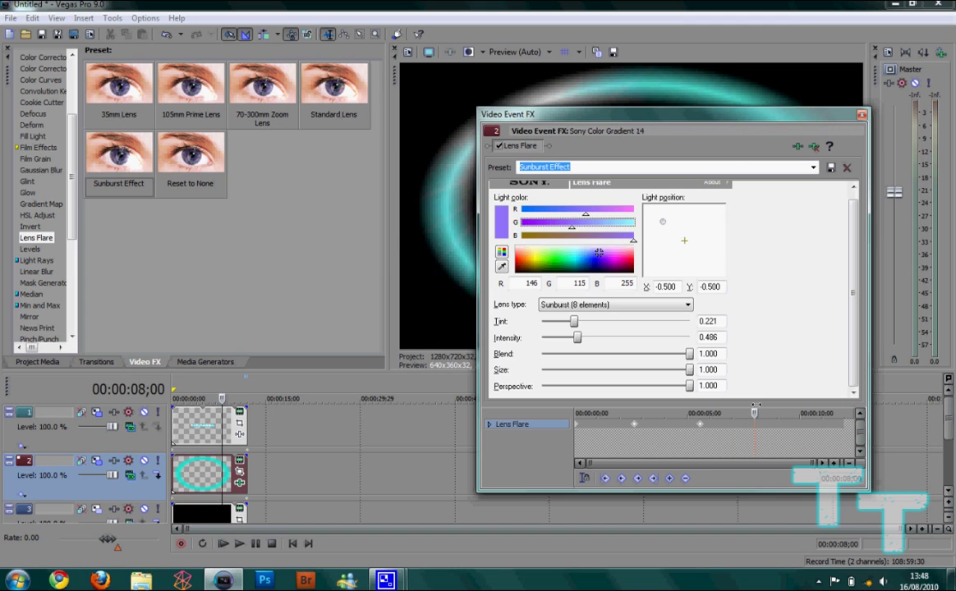
Keyframe the lens flare's light position at 00:00:08;02 to X 0.500, Y -0.500
left_click_drag(662, 221, 706, 216)
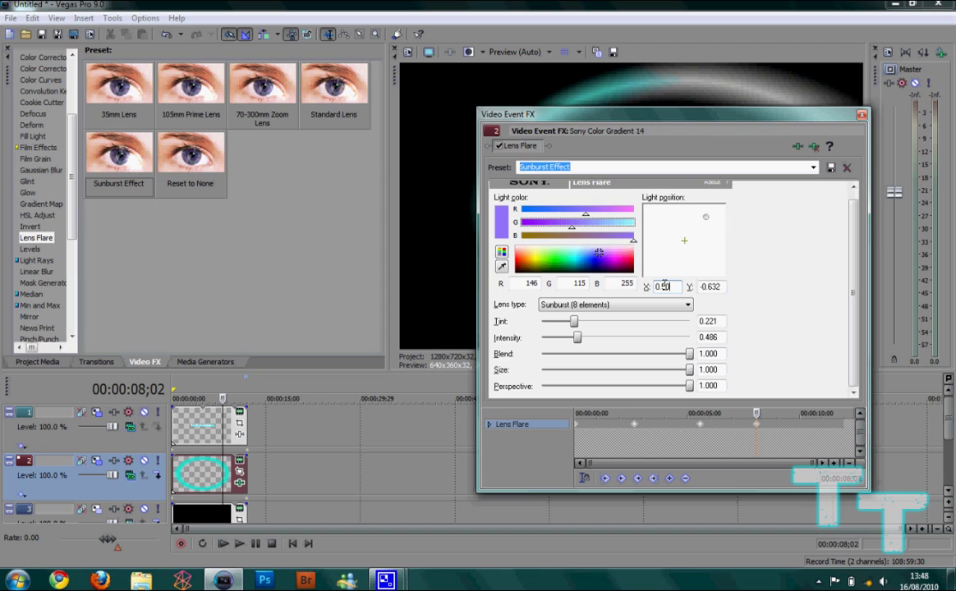
type("0")
left_click_drag(699, 286, 716, 287)
left_click(724, 287)
key("Return")
Keyframe the lens flare's light position at 00:00:11;19 to X 0.500, Y 0.500 and close the effect settings
left_click_drag(756, 414, 830, 414)
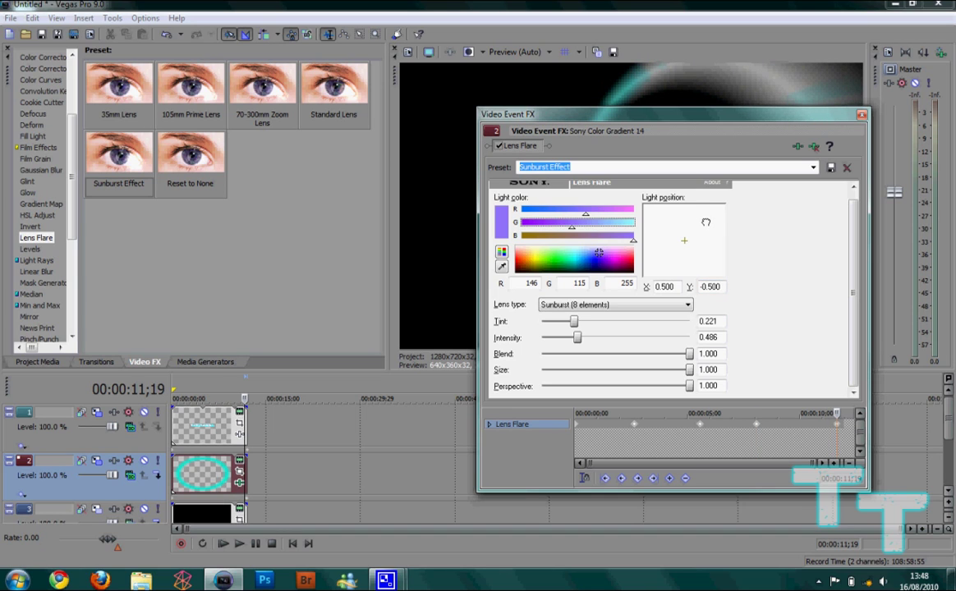
left_click(710, 256)
left_click_drag(721, 287, 707, 286)
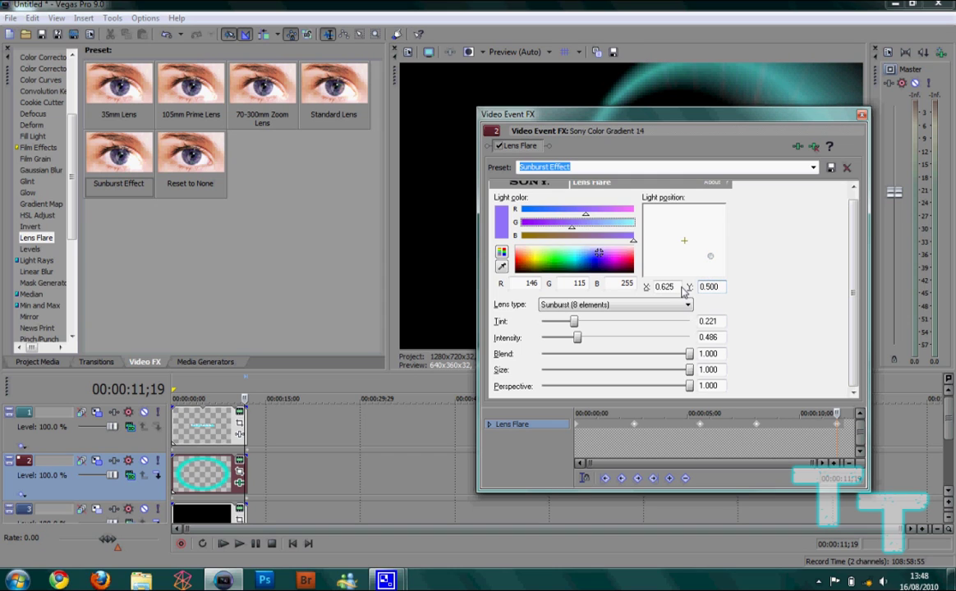
left_click_drag(678, 286, 665, 287)
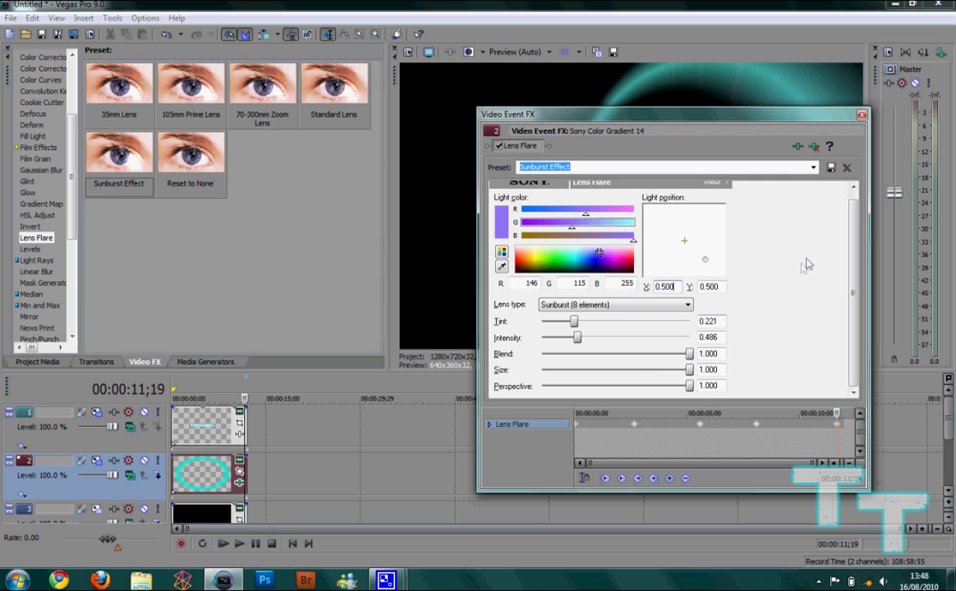
left_click(861, 116)
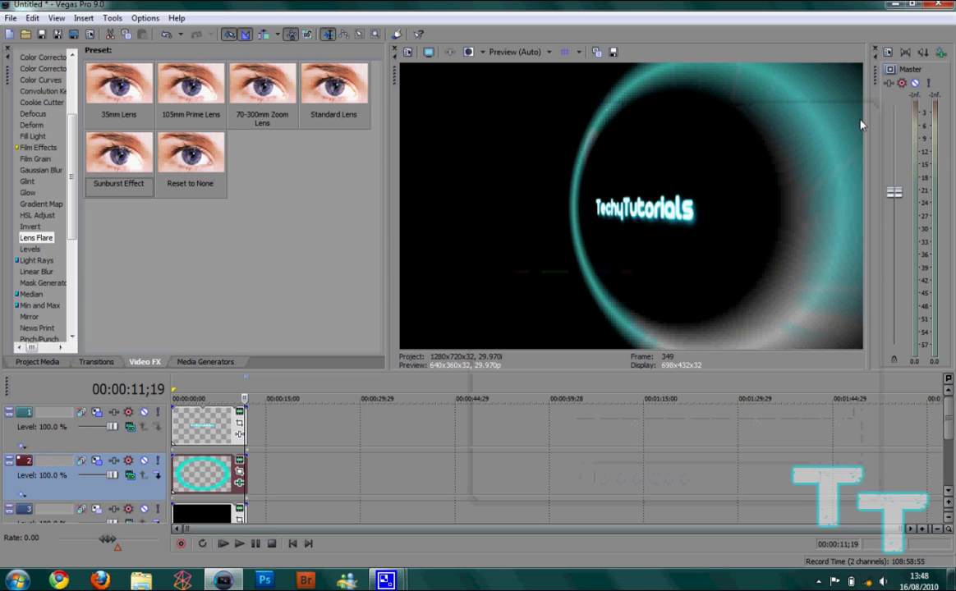
Play the composition to preview the moving lens flare, pause it, and check the frame at 00:00:05;02
left_click(223, 544)
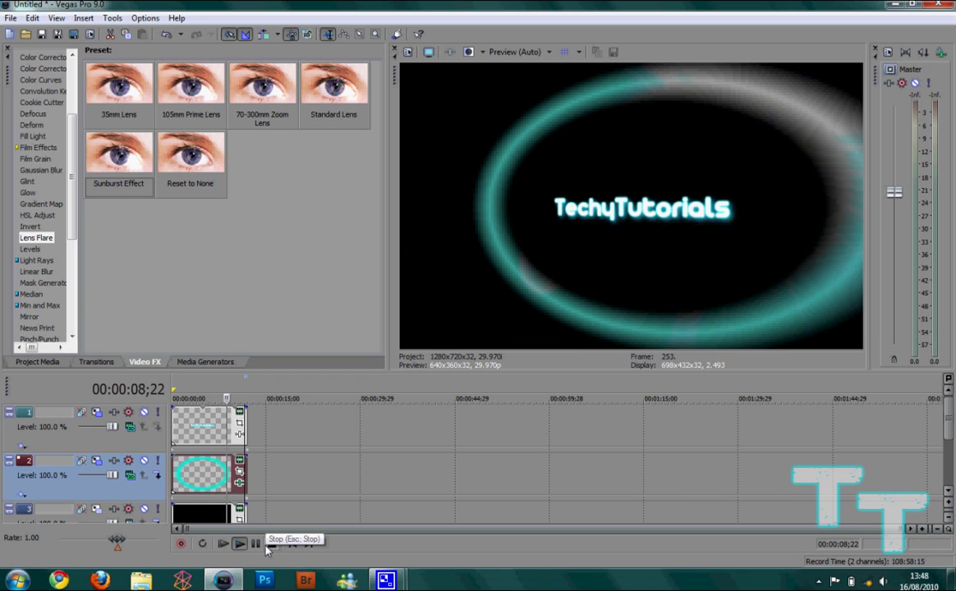
left_click(256, 544)
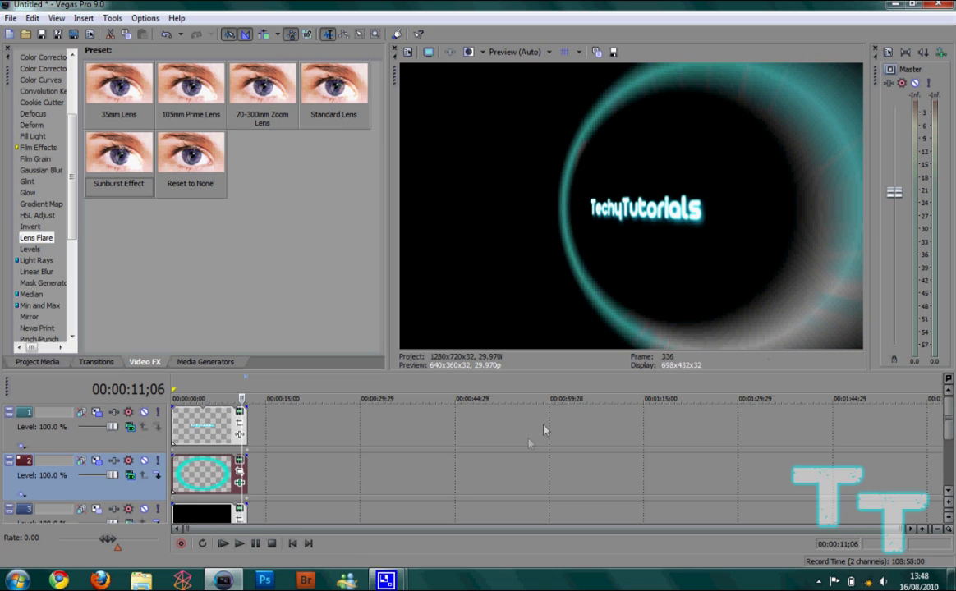
left_click(203, 487)
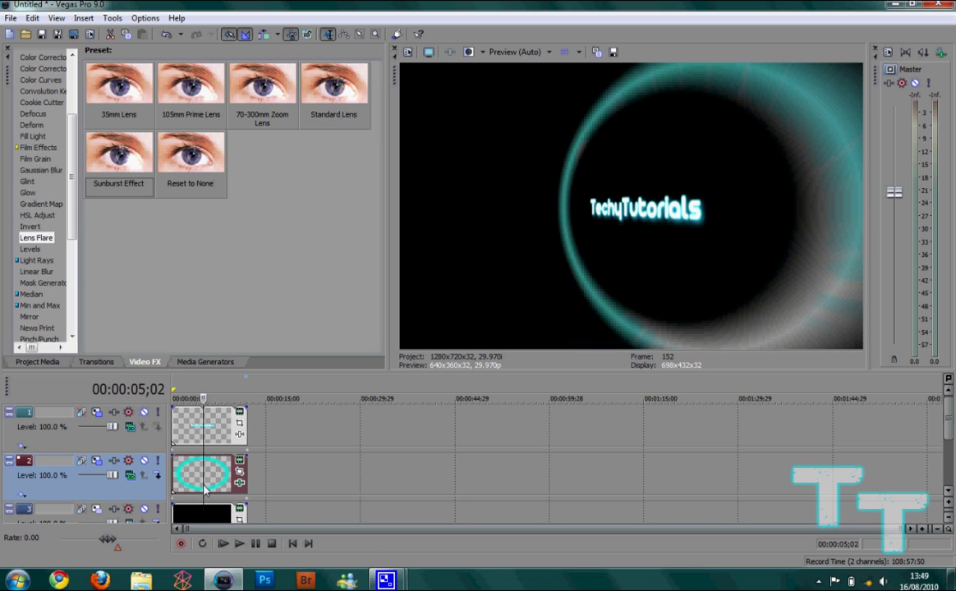
left_click(239, 483)
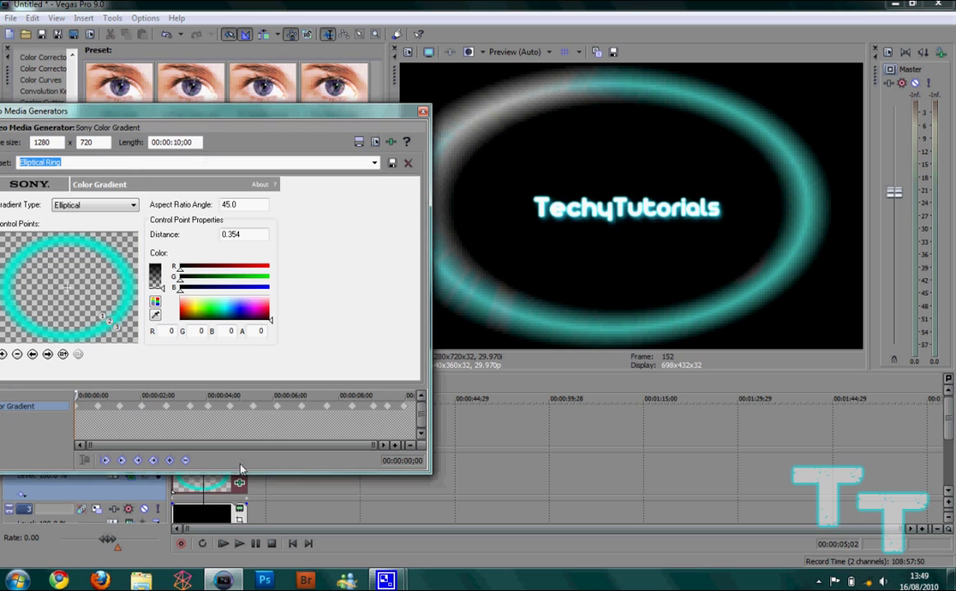
left_click(423, 111)
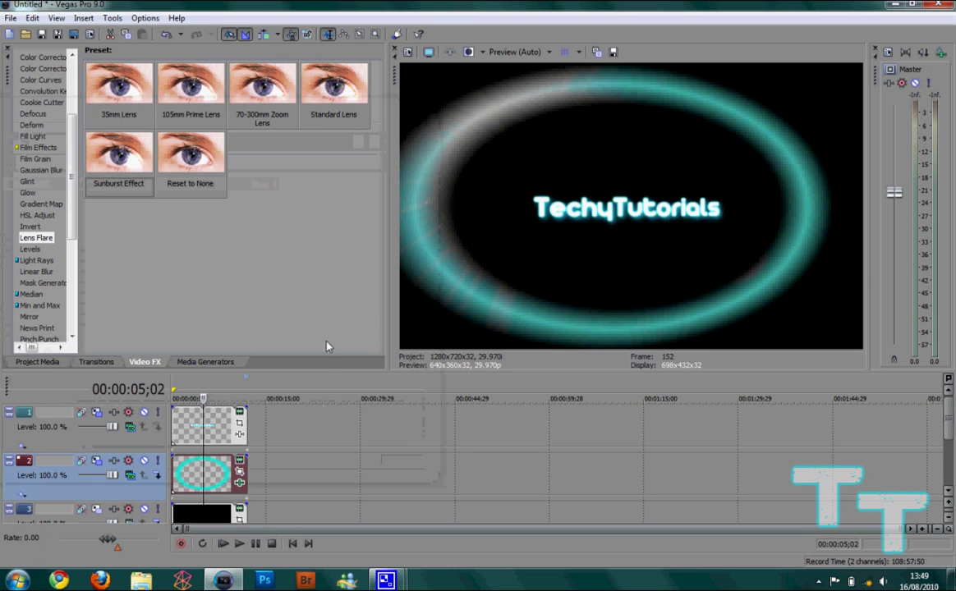
left_click(245, 462)
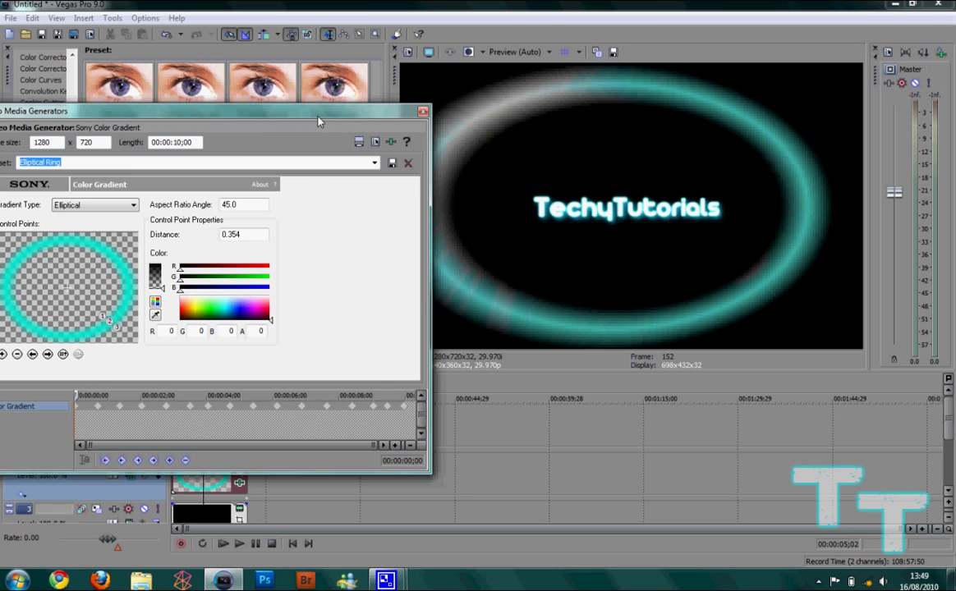
left_click_drag(337, 119, 478, 133)
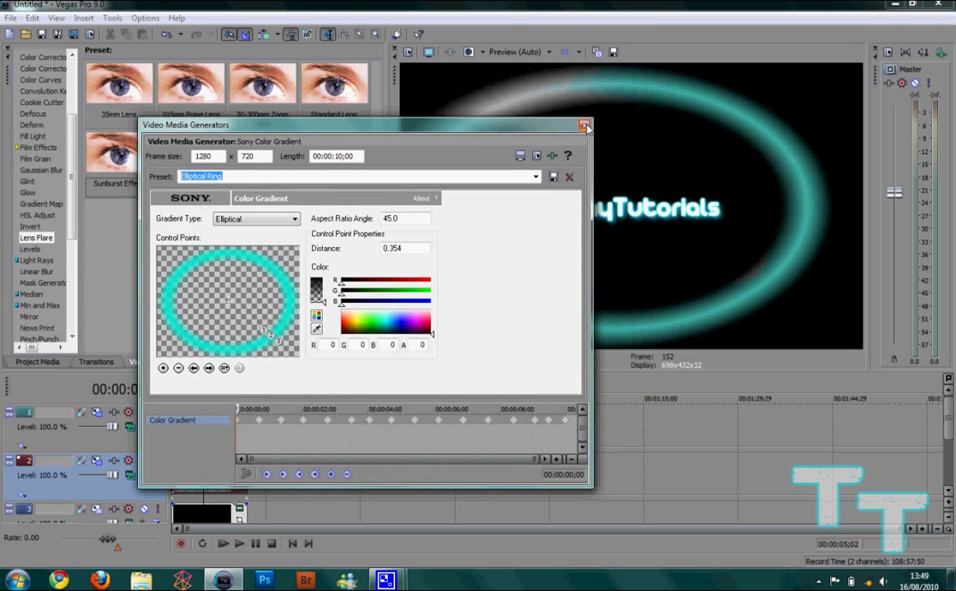
left_click(585, 127)
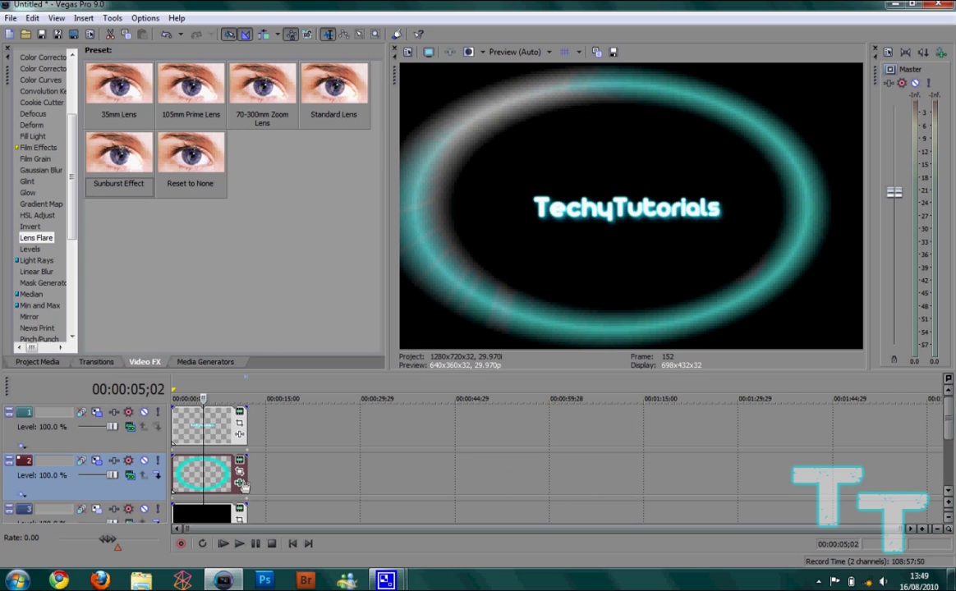
Retime the lens flare keyframes on the ring event for more even spacing, shifting the last one earlier, and close the effect settings
left_click(240, 484)
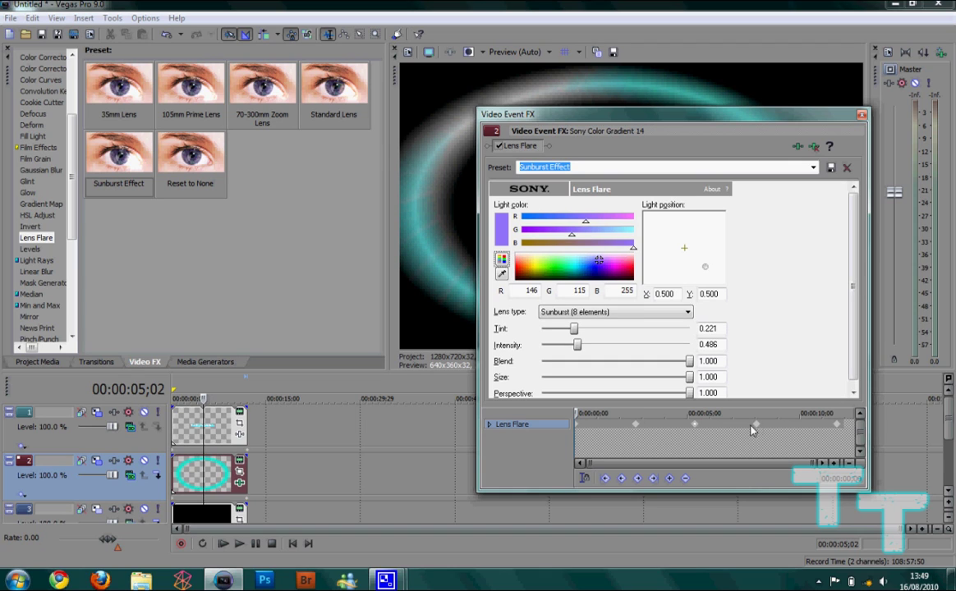
left_click_drag(839, 428, 818, 423)
left_click(863, 116)
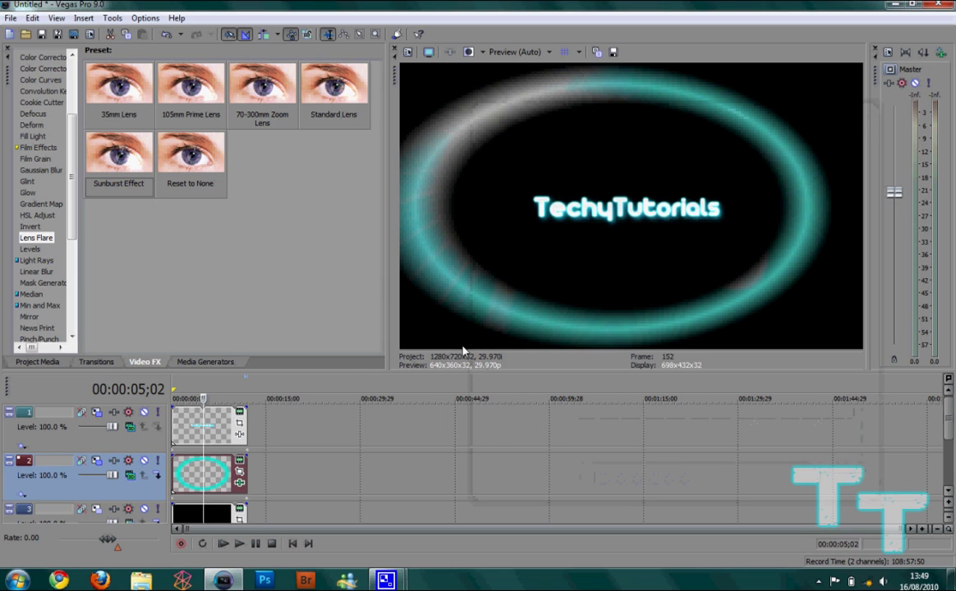
Add short fade-ins and fade-outs to the title and ring events
left_click_drag(173, 409, 179, 410)
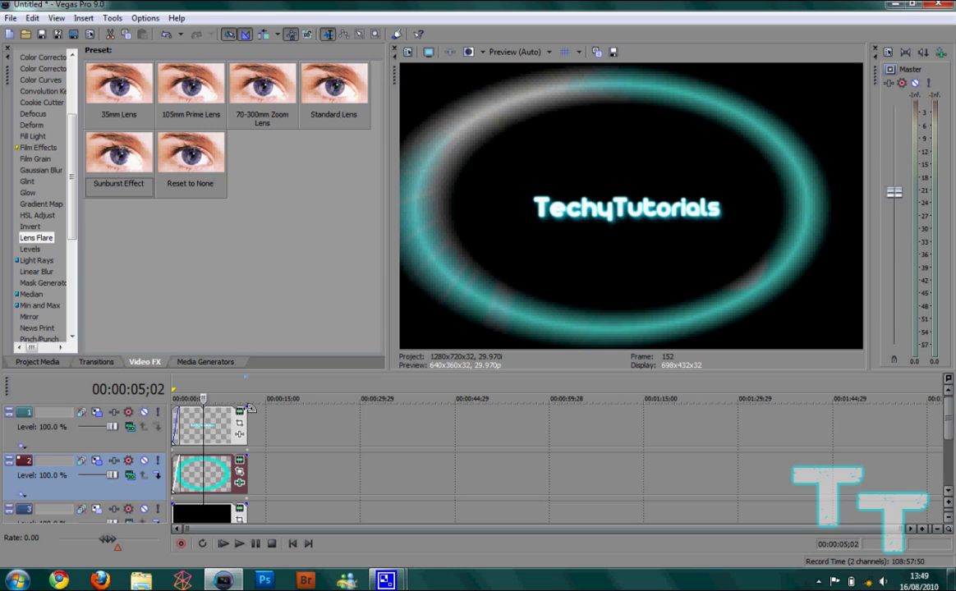
left_click_drag(247, 408, 245, 408)
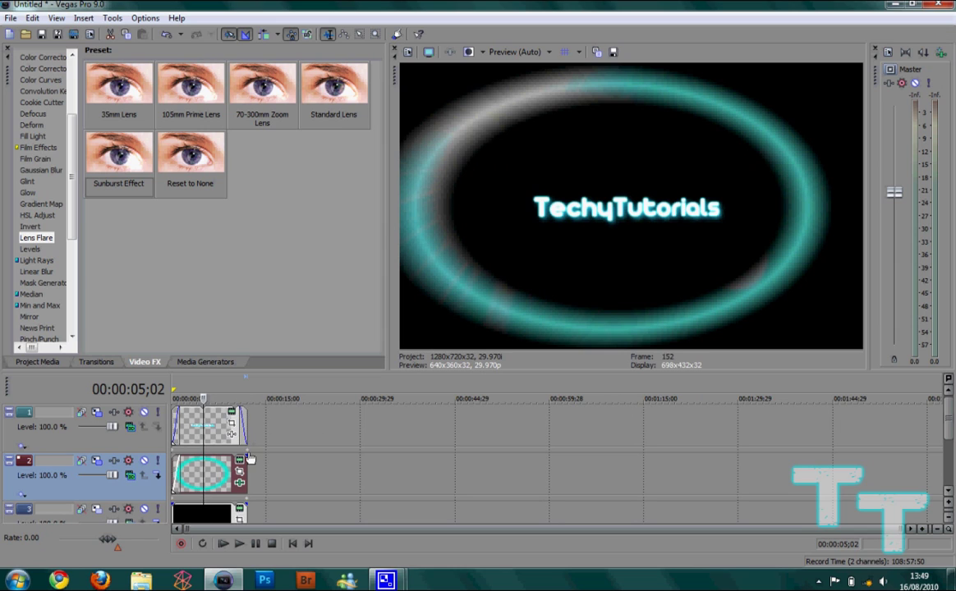
left_click_drag(247, 457, 234, 457)
Play the intro through to preview the fades, pause it, and return the cursor to 00:00:05;05
left_click(238, 543)
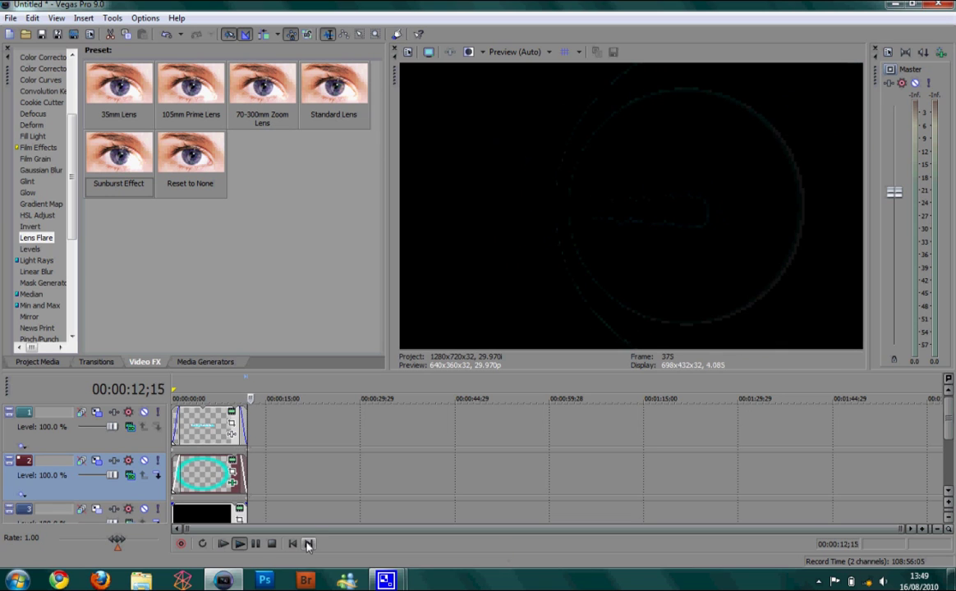
left_click(255, 543)
left_click(205, 478)
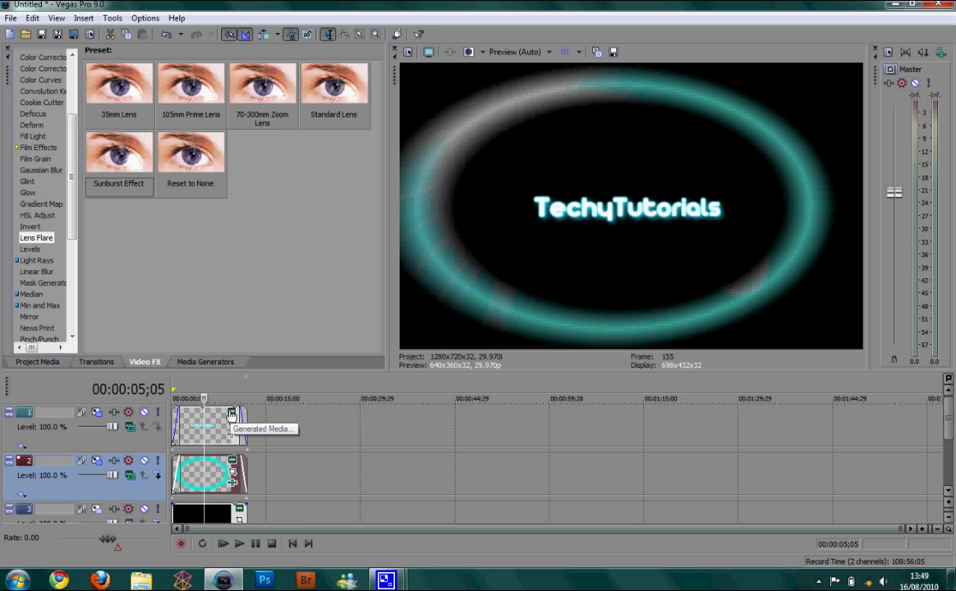
Try a title text keyframe at 00:00:00;08 with outline feather and width at 0.000, and delete that keyframe
left_click(231, 416)
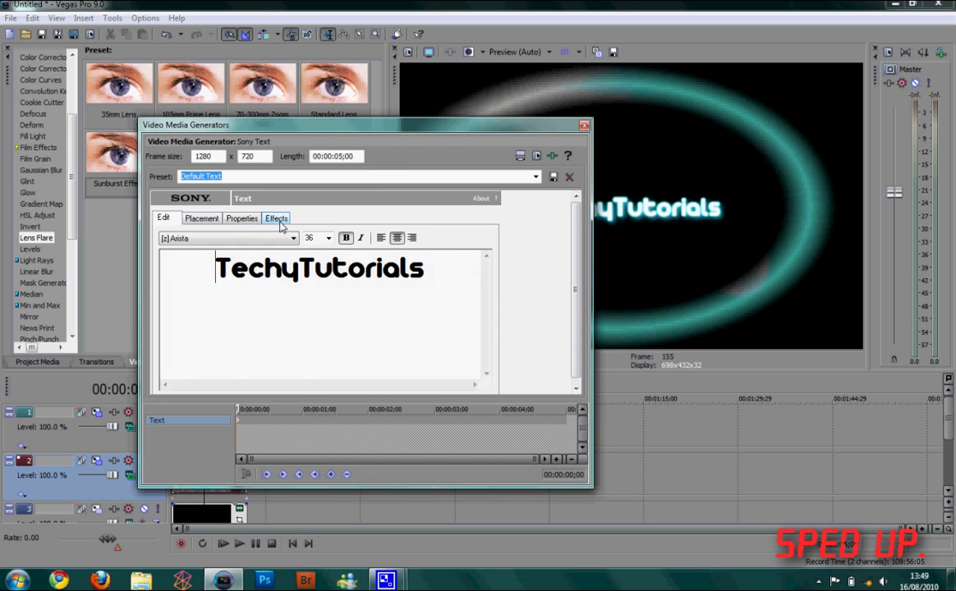
left_click(316, 218)
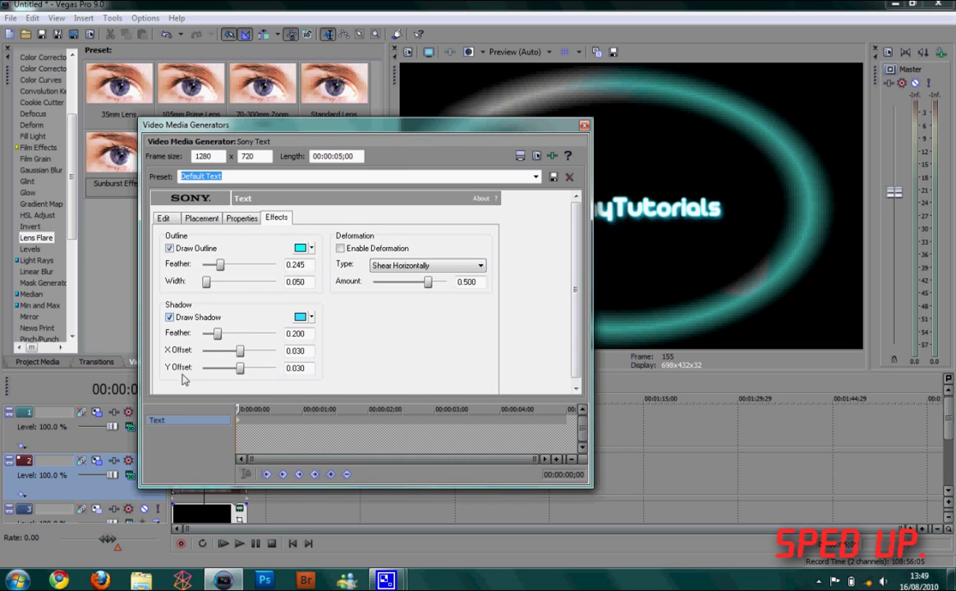
left_click(255, 409)
left_click_drag(220, 266, 201, 281)
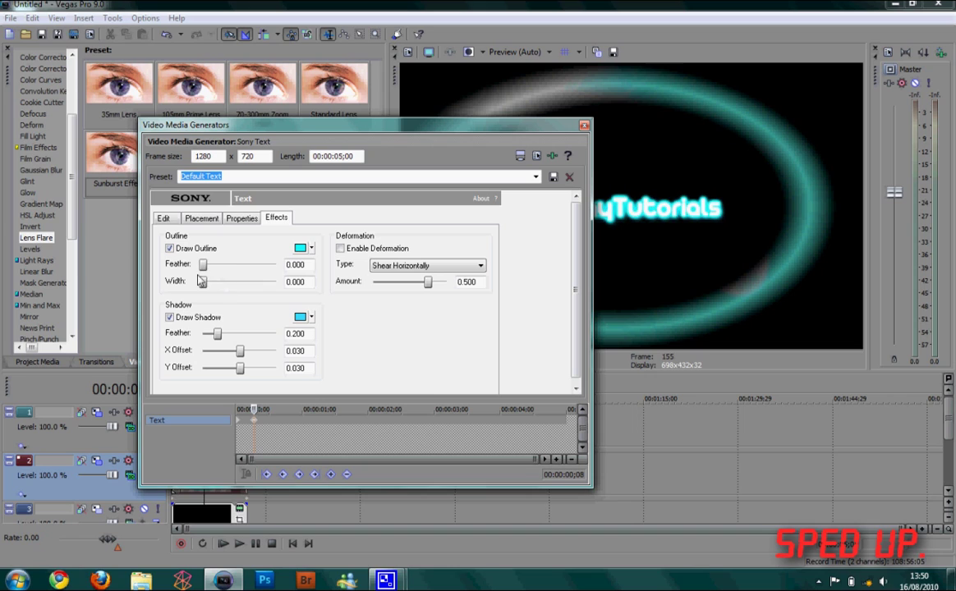
left_click(347, 476)
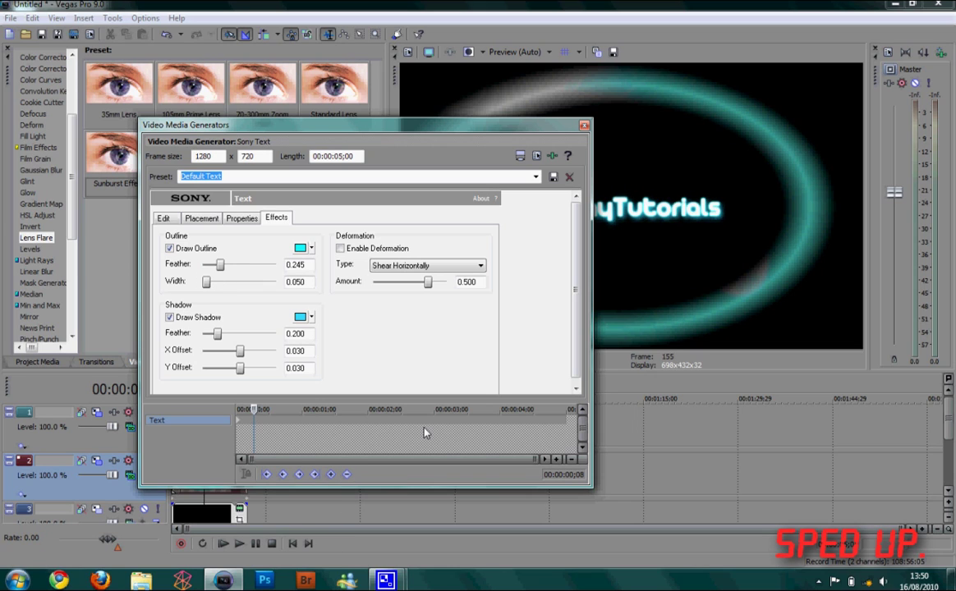
left_click(201, 217)
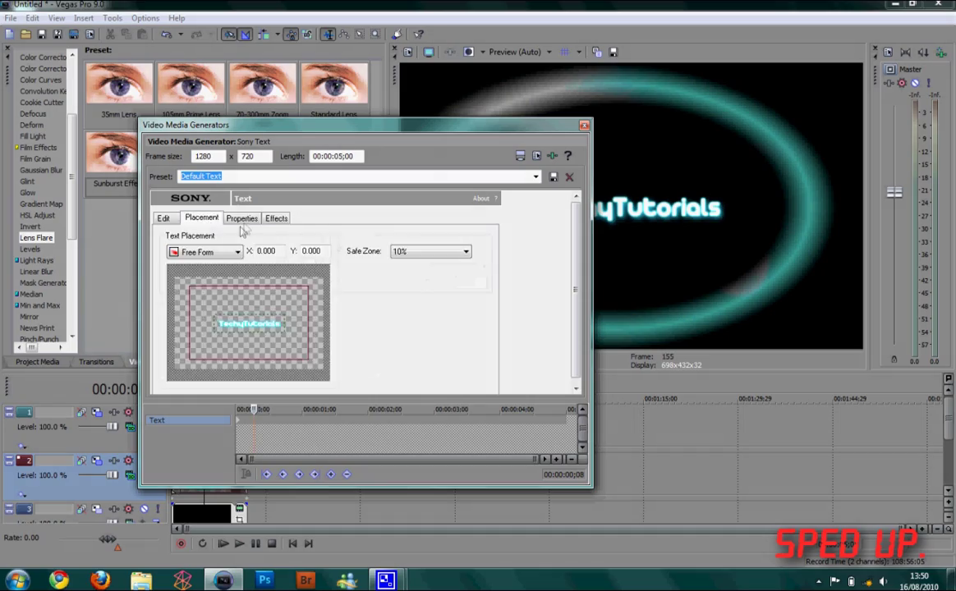
left_click(241, 218)
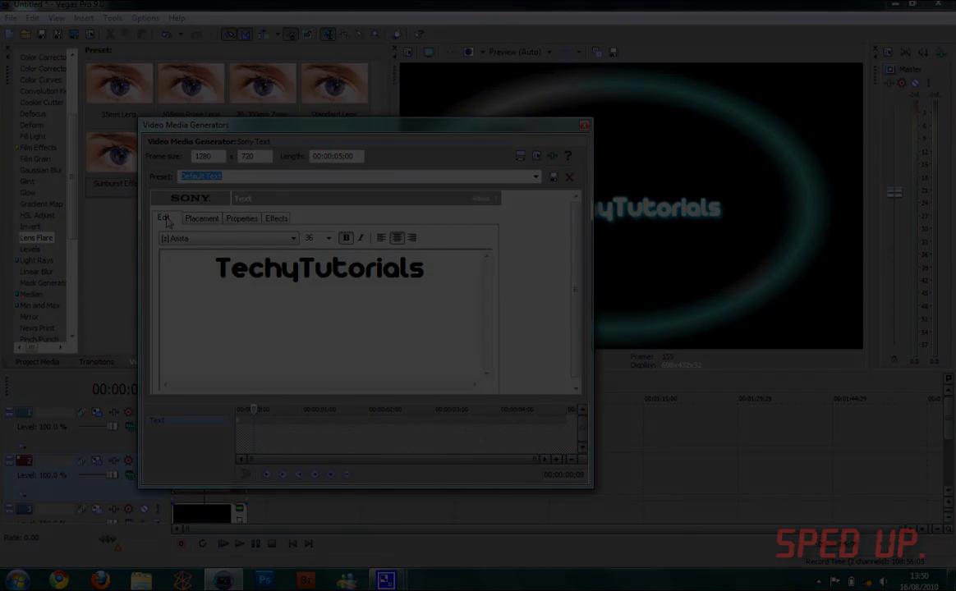